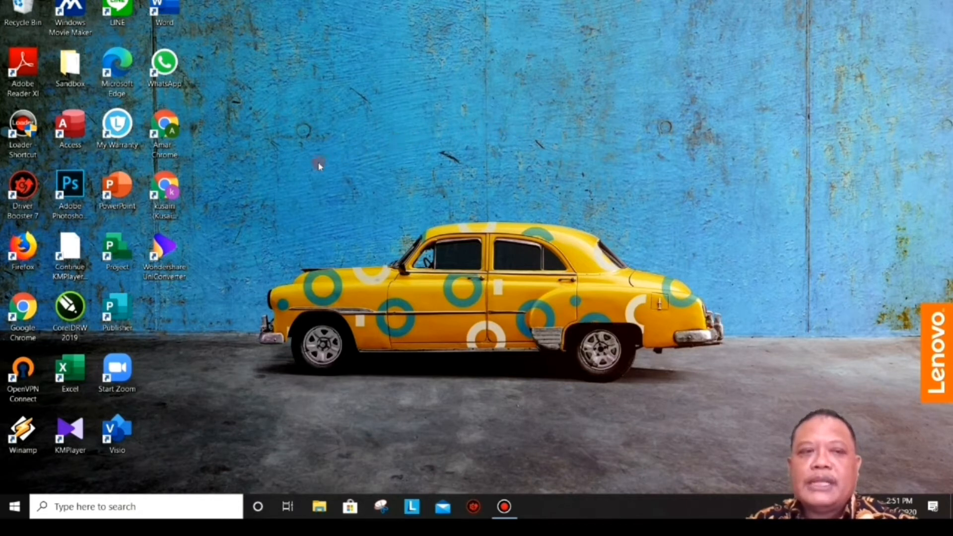
Step: Launch Chrome from the desktop profile shortcut and enter webex.com in the address bar
left_click(162, 196)
double_click(162, 196)
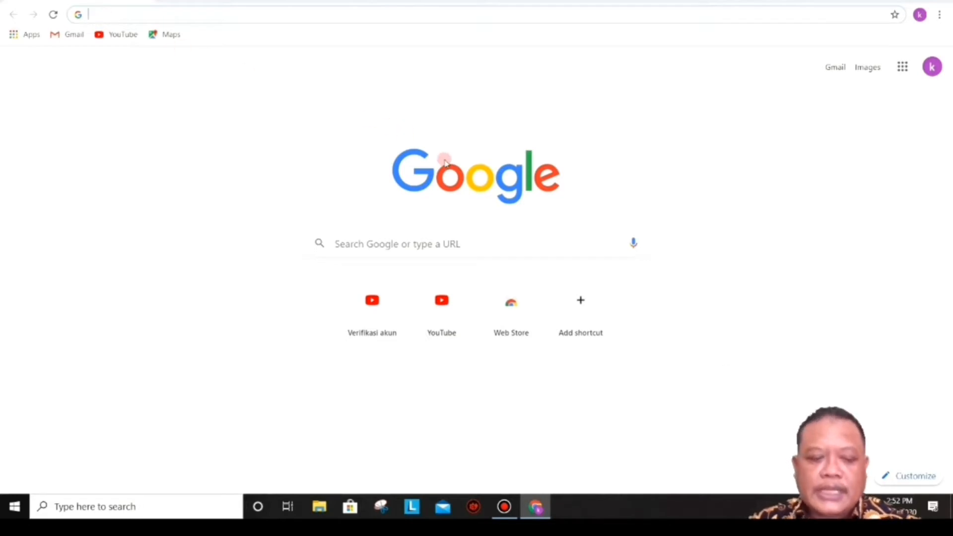
type("WE")
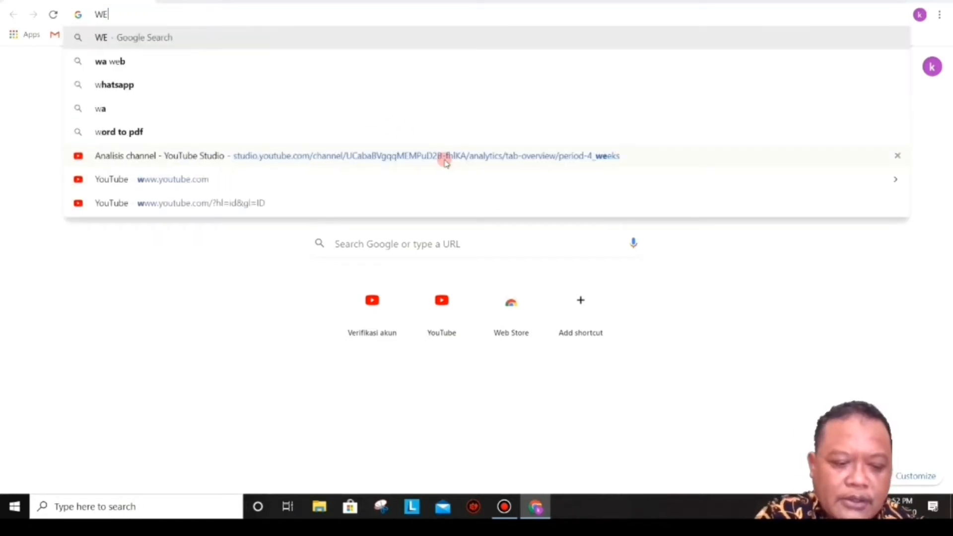
type("BEX")
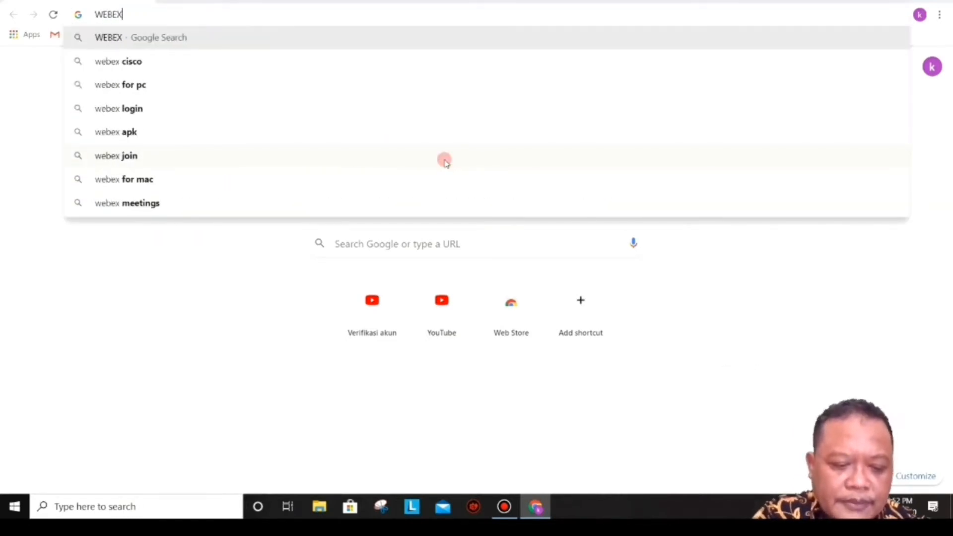
type(".C")
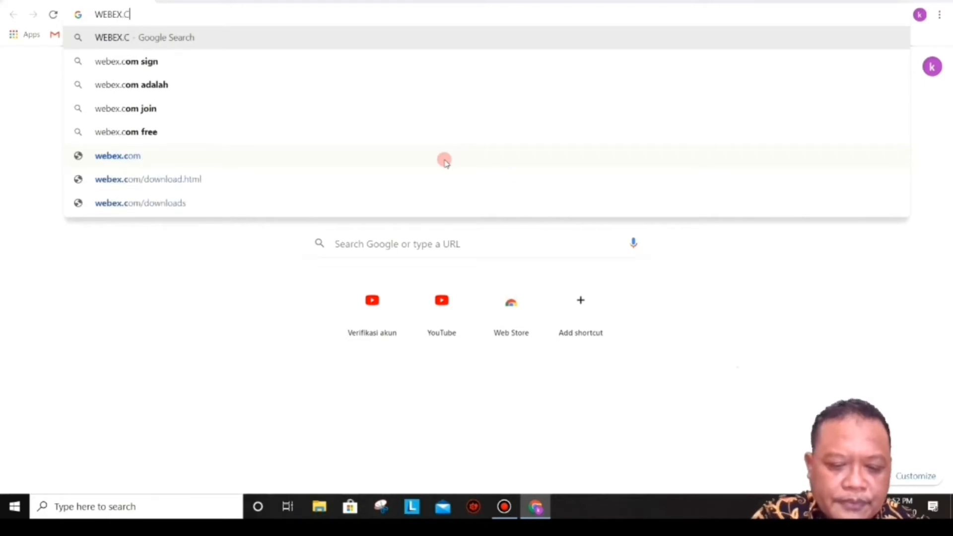
type("OM")
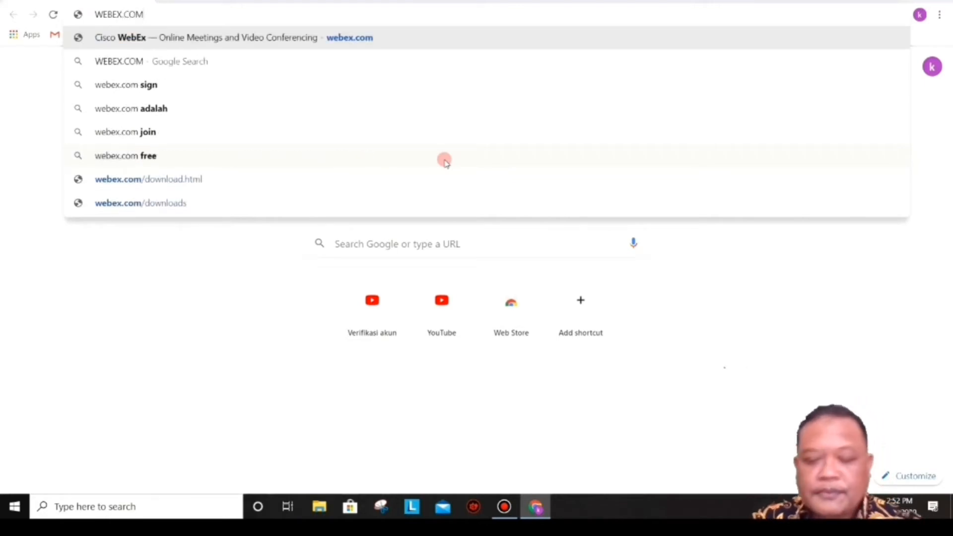
Step: Load webex.com and choose 'Start for Free' to begin a free account
key("Return")
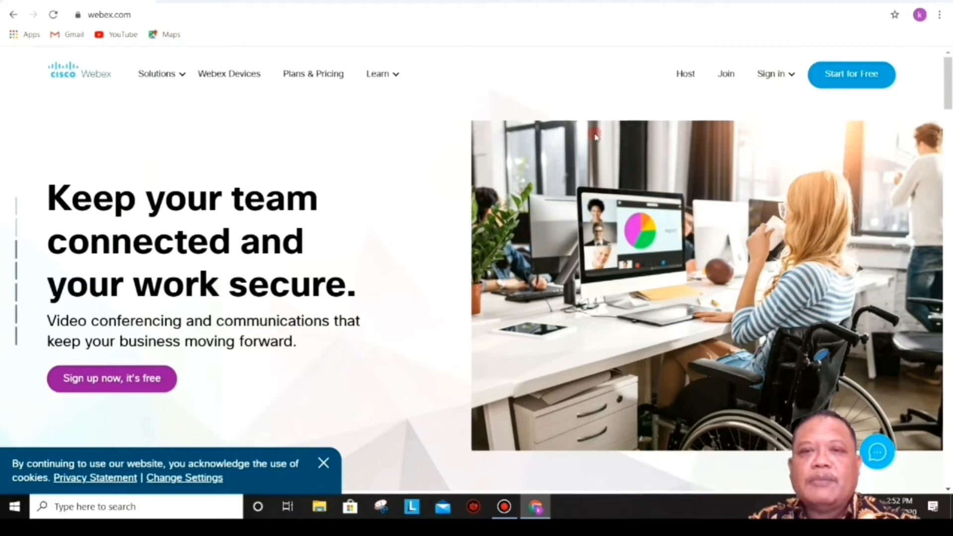
left_click(843, 79)
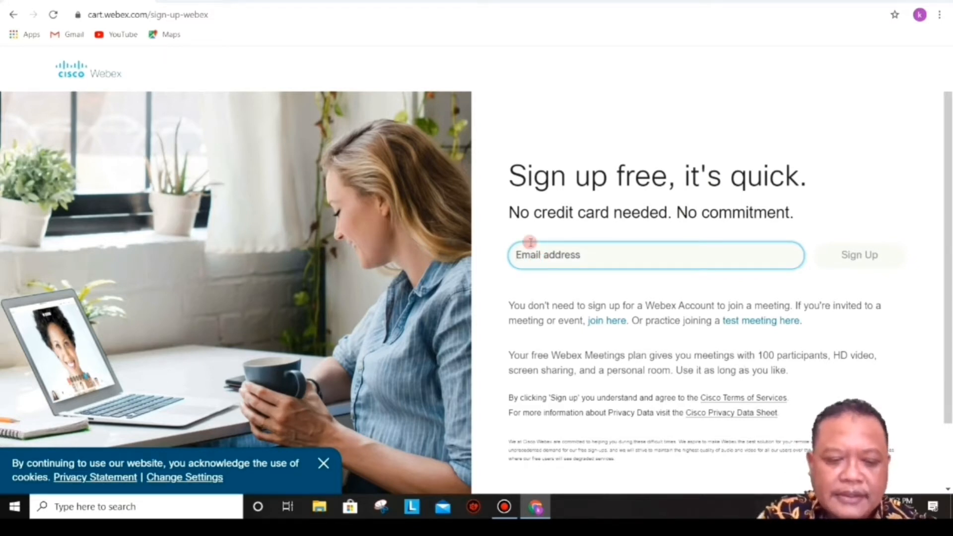
Step: Enter the account's Gmail address in lowercase on the sign-up page and submit it
type("K")
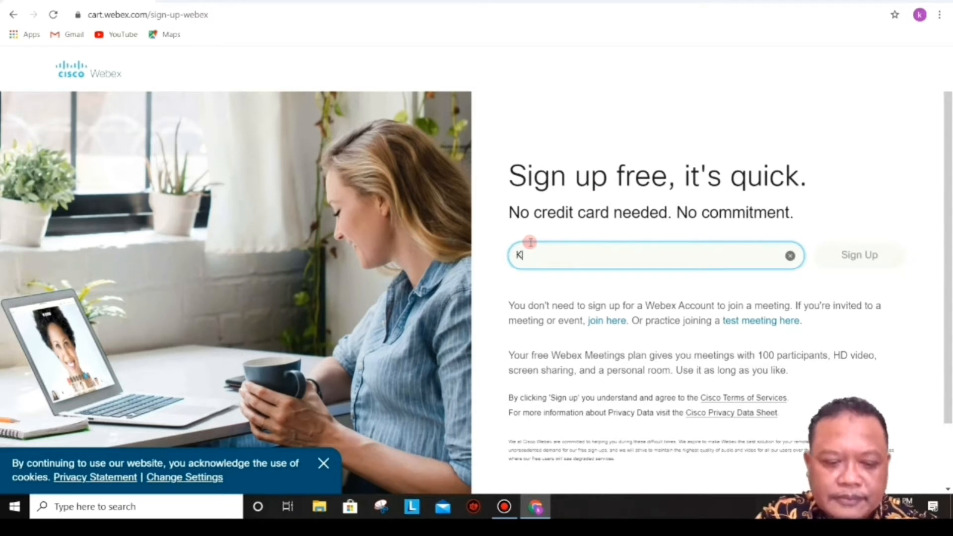
key("BackSpace")
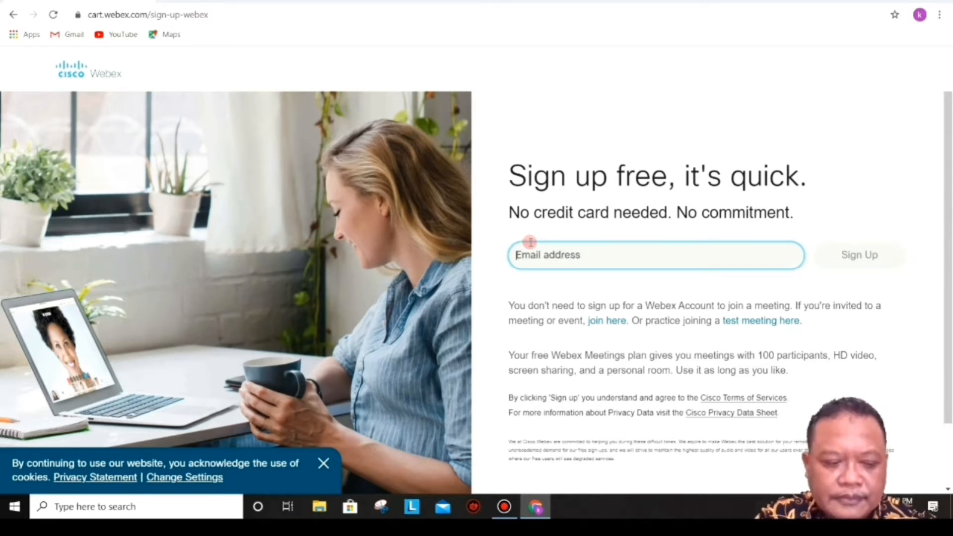
key("Caps_Lock")
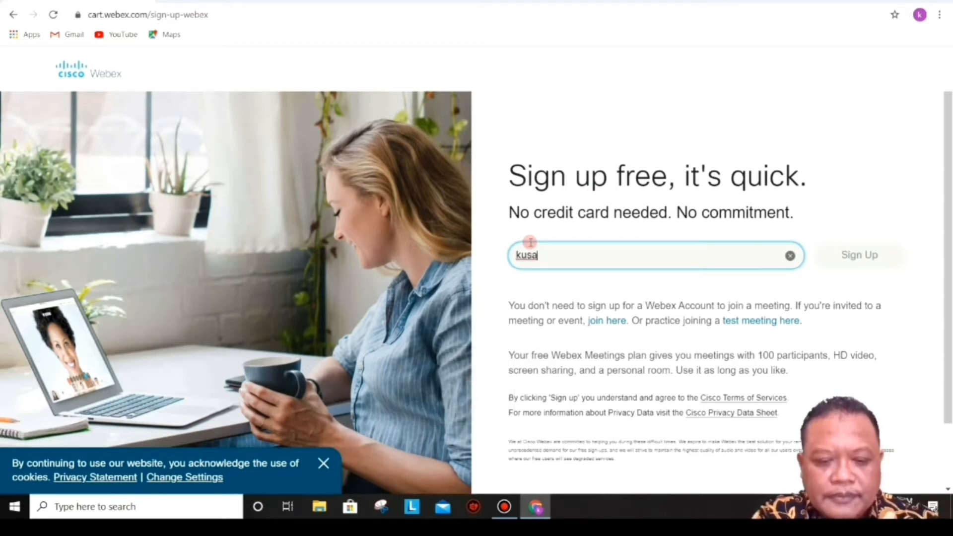
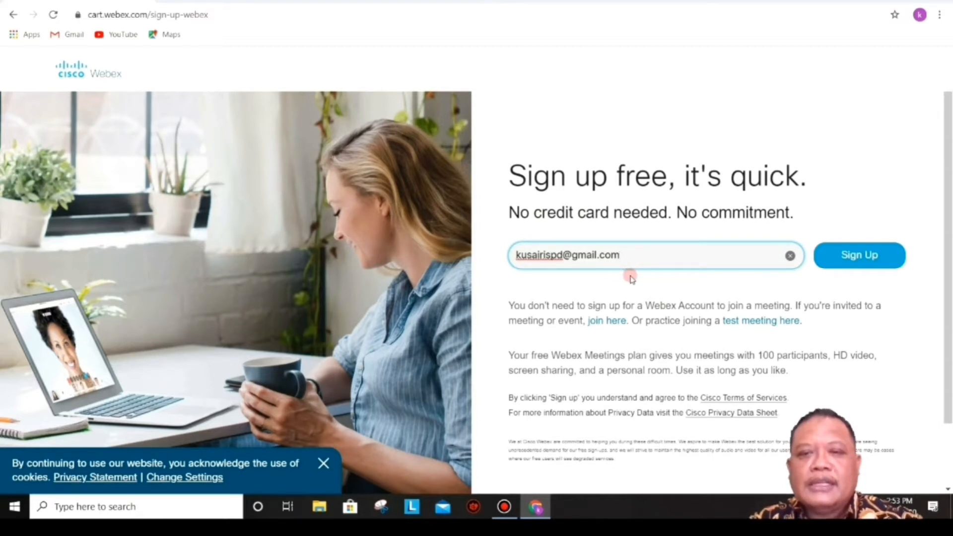
left_click(857, 258)
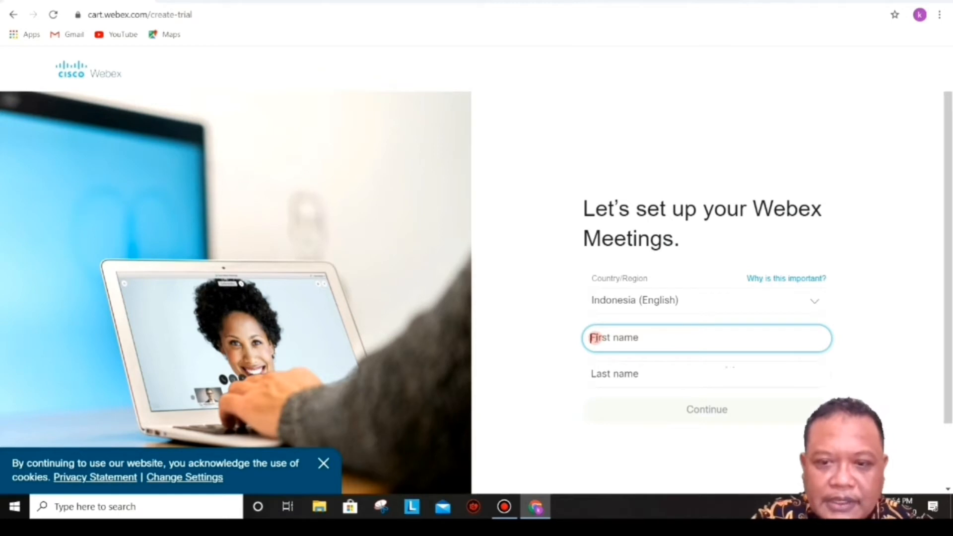
Step: Fill in the user's first and last name on the Webex Meetings setup form and continue
type("K")
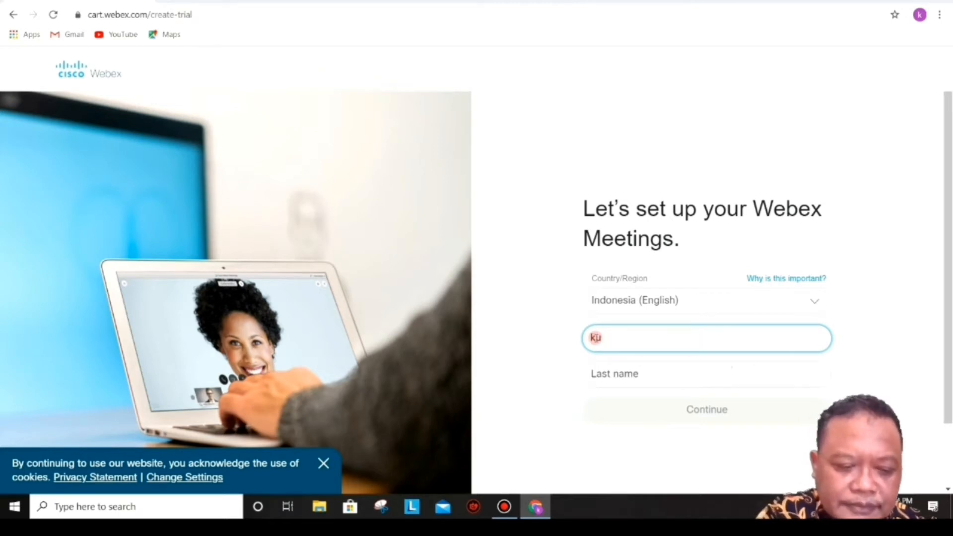
type("us")
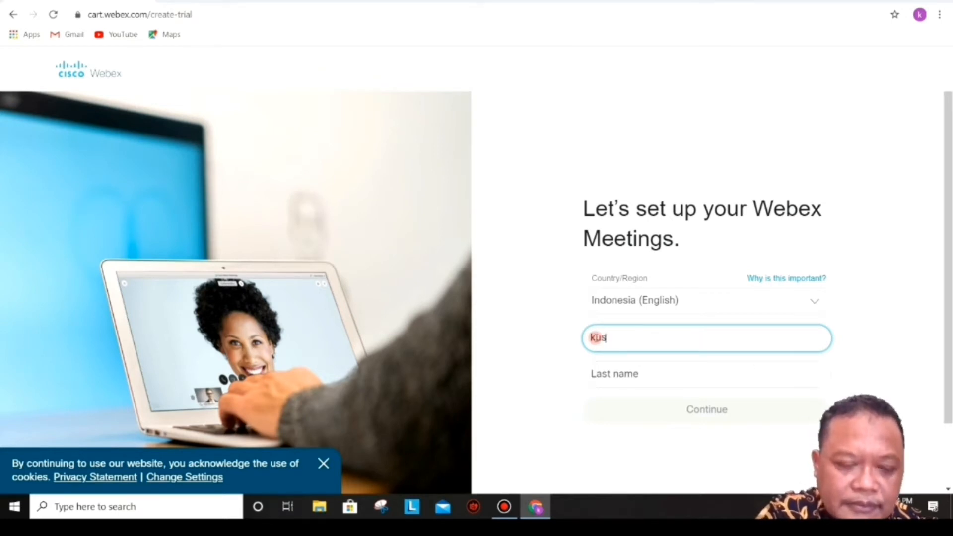
type("airi")
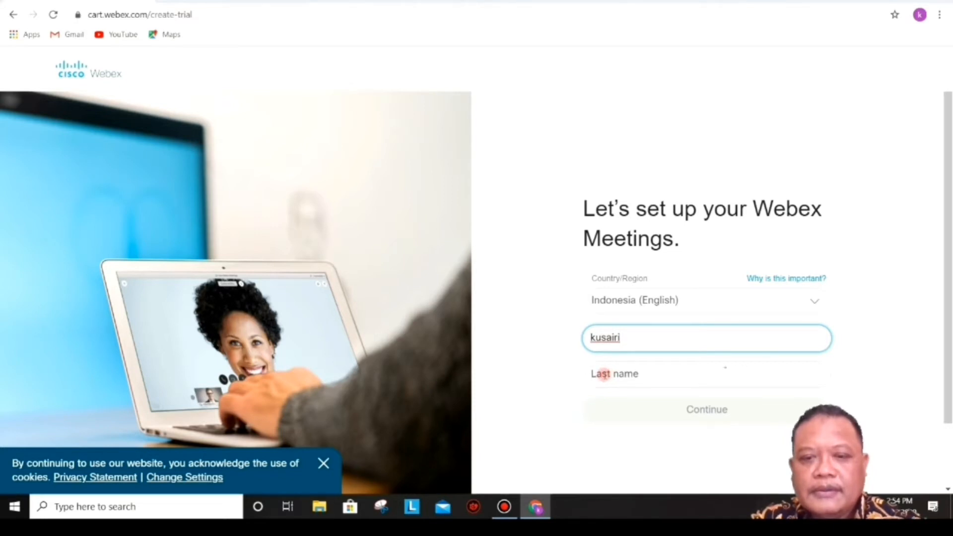
left_click(604, 374)
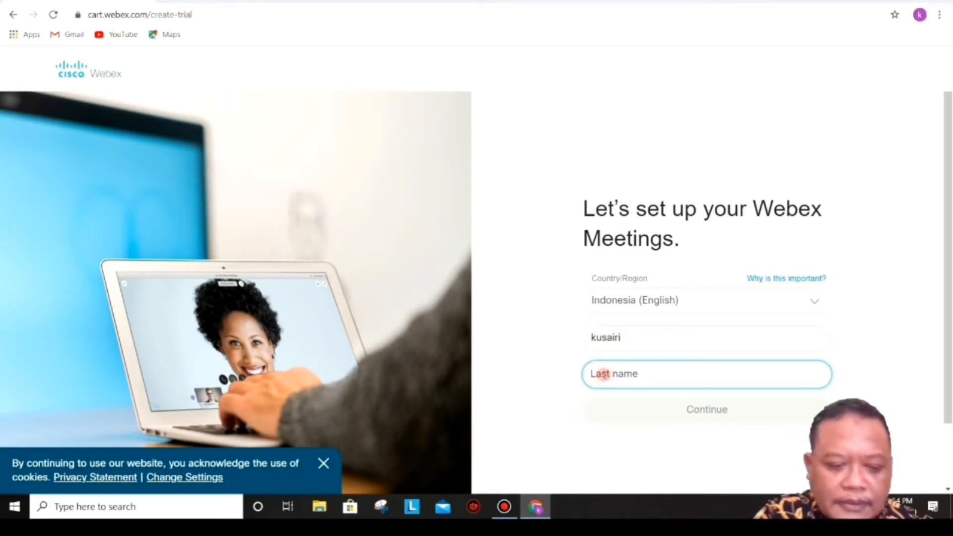
type("s")
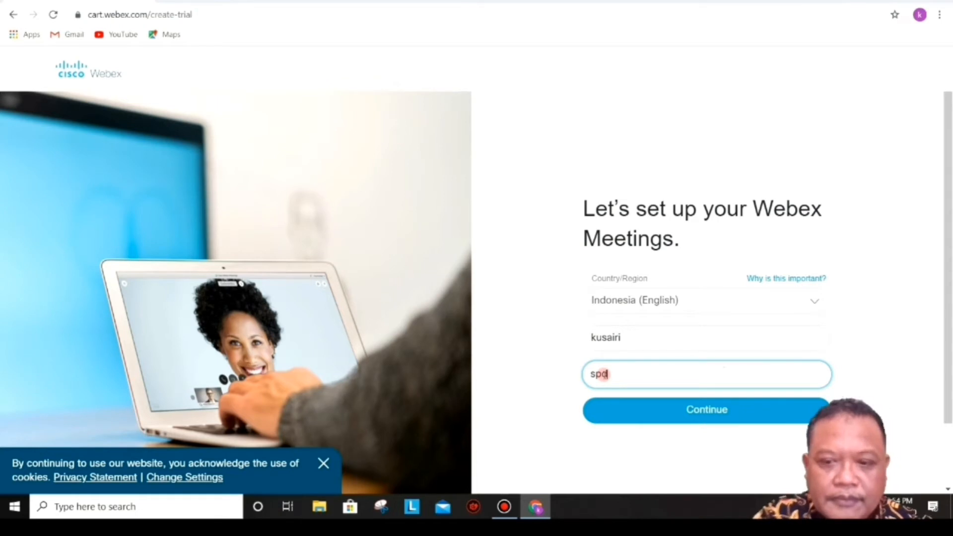
type("pd")
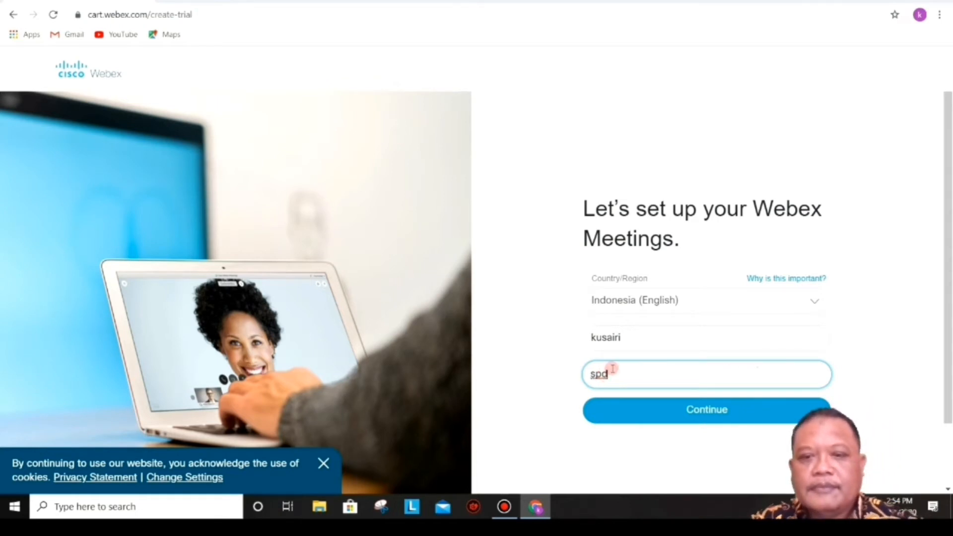
left_click(720, 411)
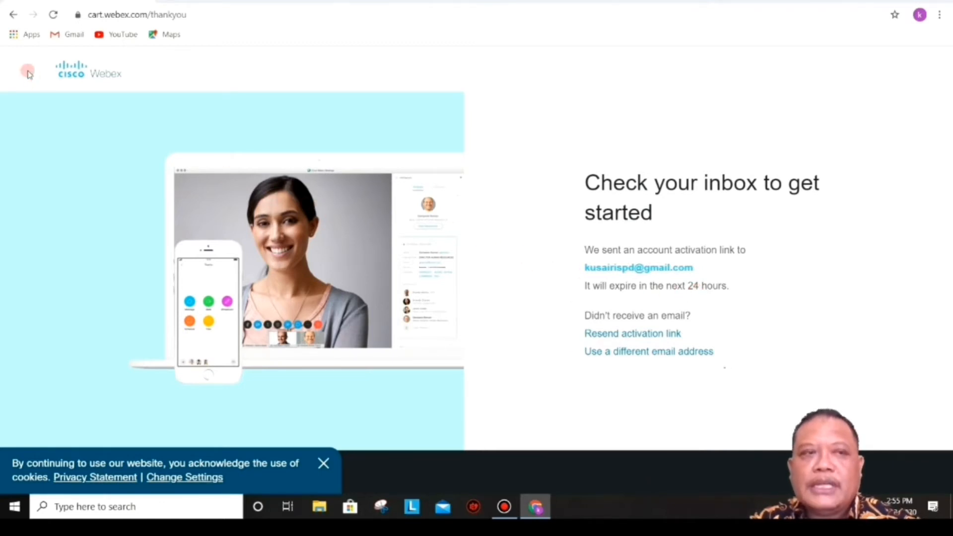
Step: Open the Gmail inbox from the bookmarks bar to find the Webex account e-mail
left_click(60, 34)
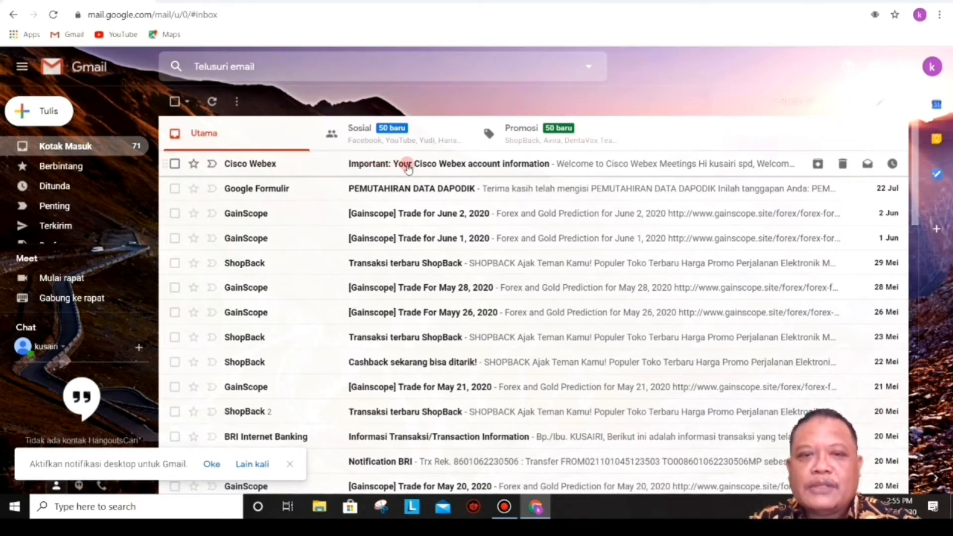
Step: Open the 'Your Cisco Webex account information' e-mail and follow its Create Password link
left_click(406, 166)
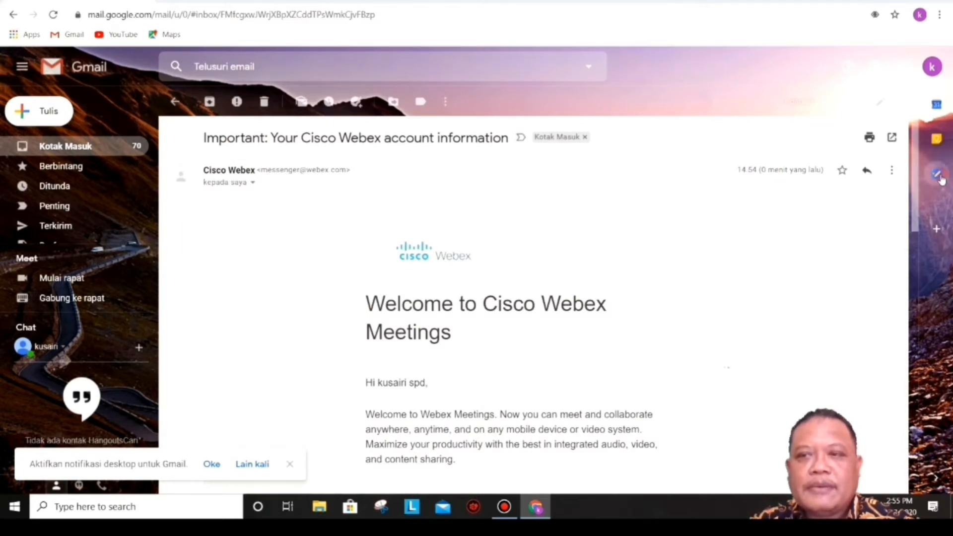
left_click_drag(915, 185, 914, 303)
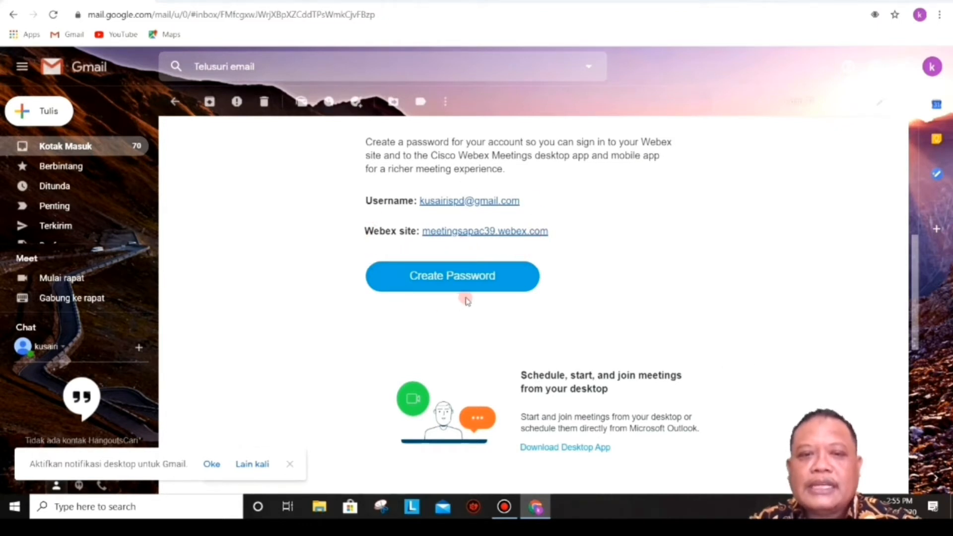
left_click(449, 278)
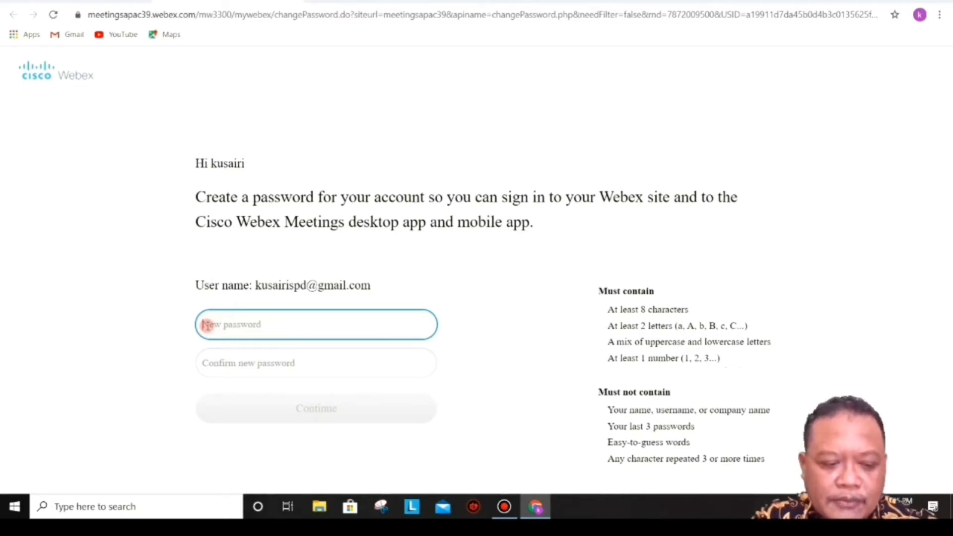
Step: Type a rule-compliant new account password and repeat it in the confirmation field
type("•")
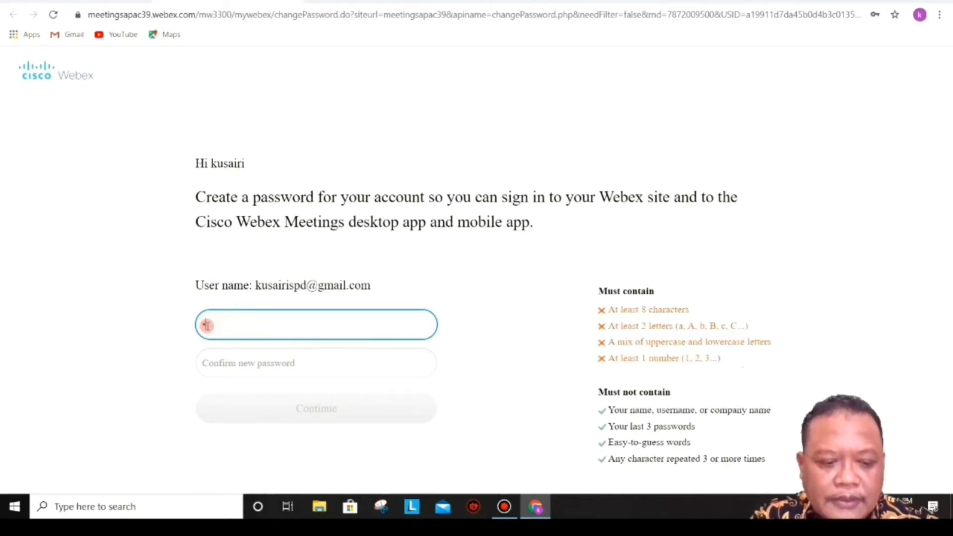
key("BackSpace")
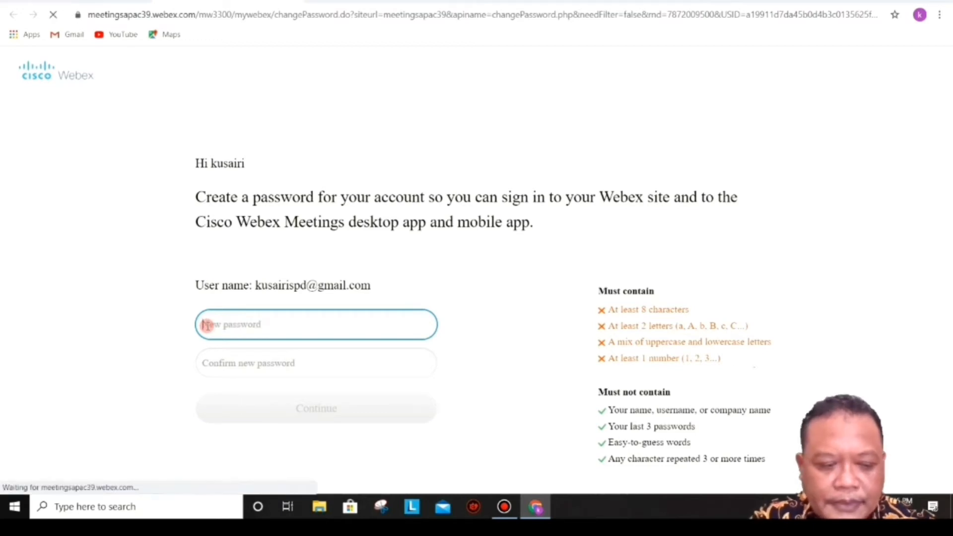
type("•")
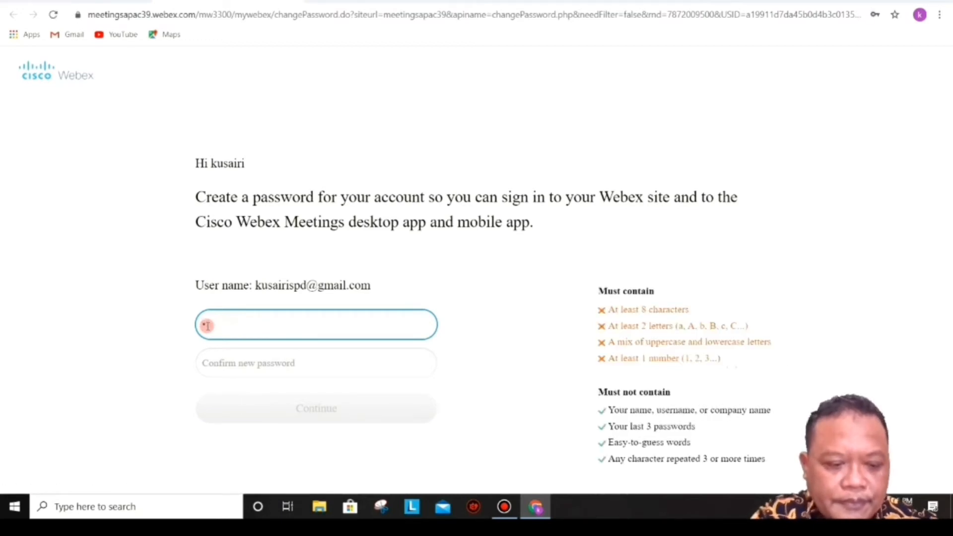
type("••")
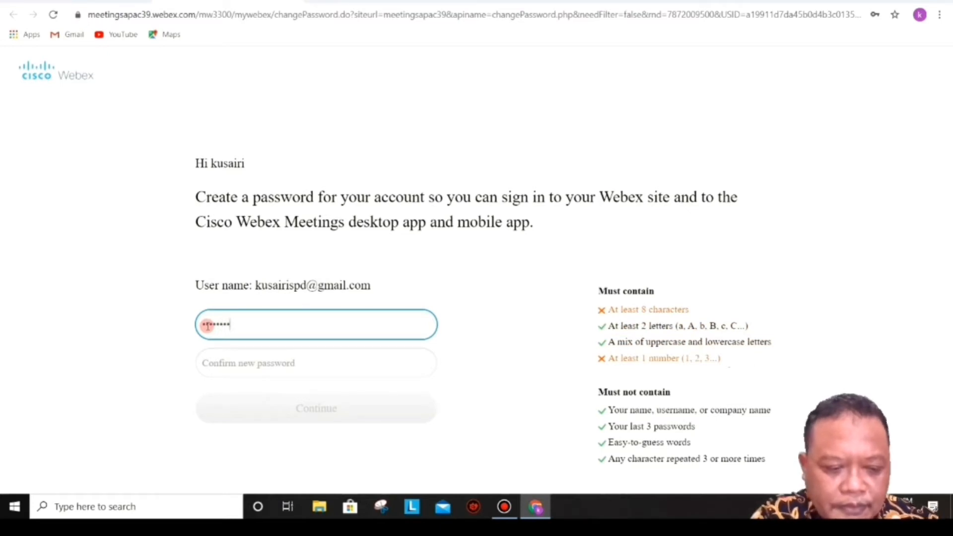
type("•")
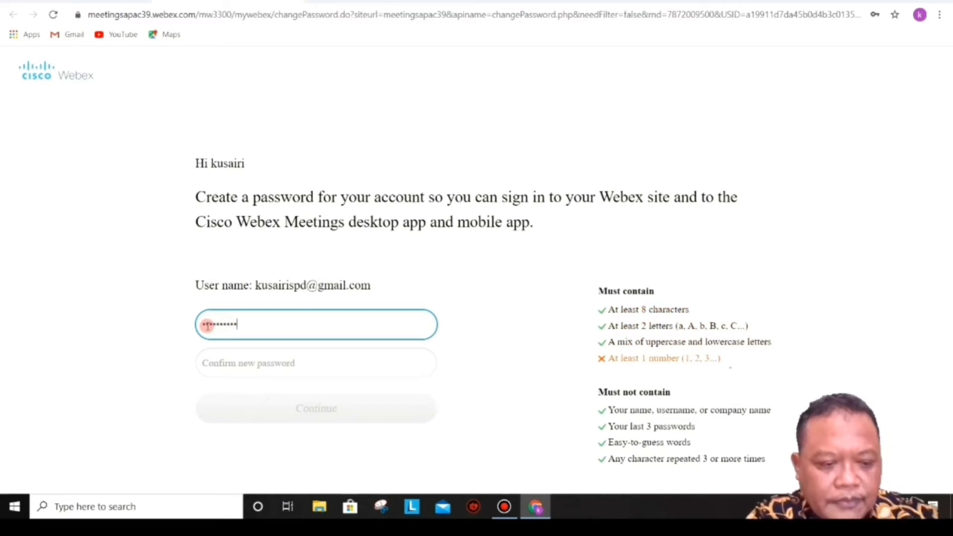
type("•")
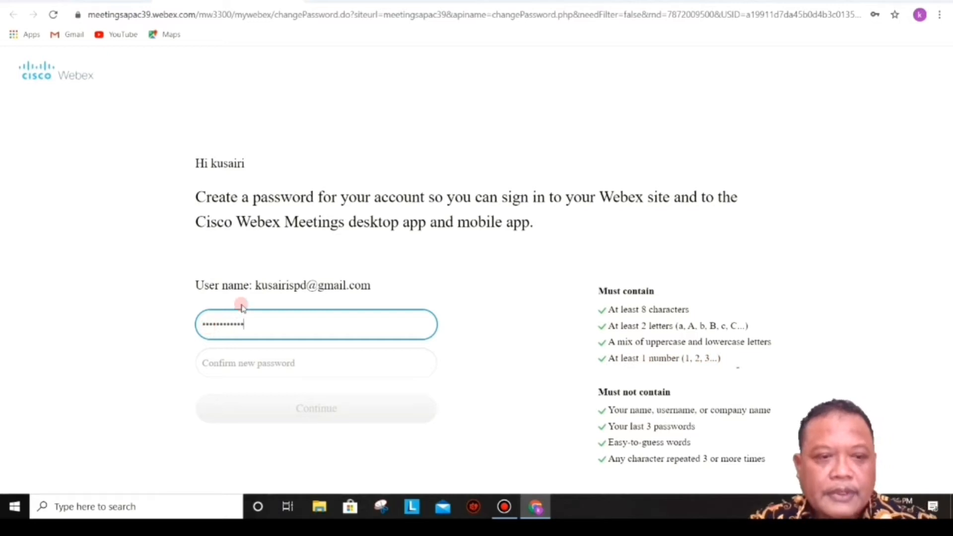
left_click(217, 366)
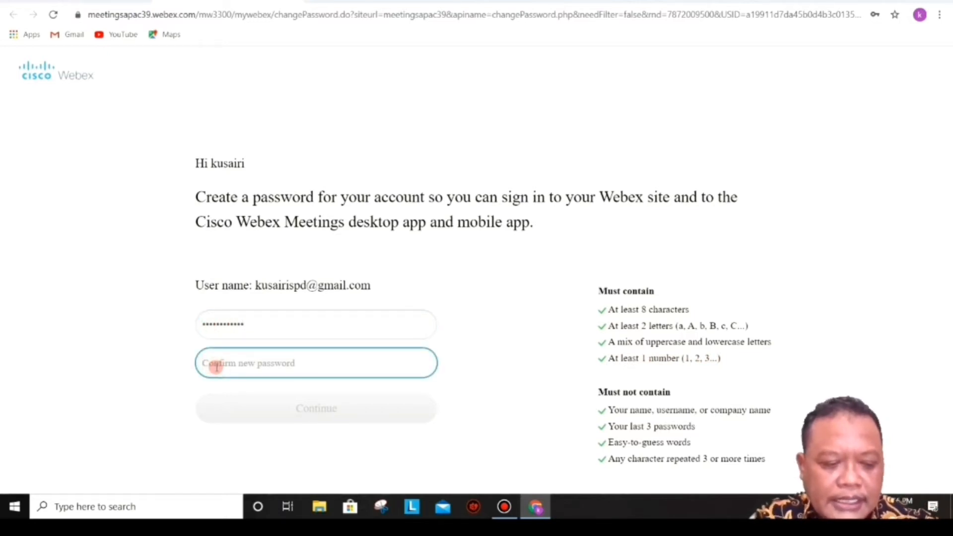
type("•")
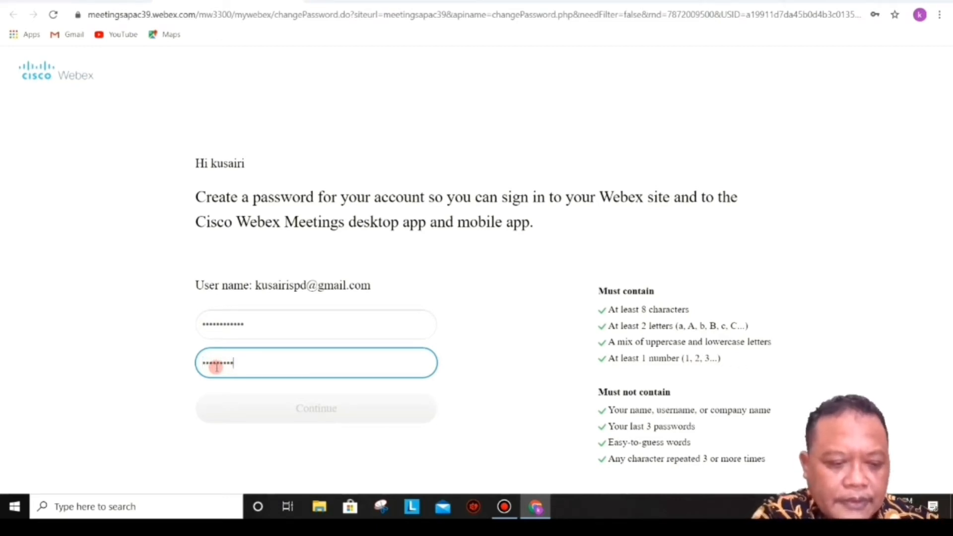
type("•••••••••••")
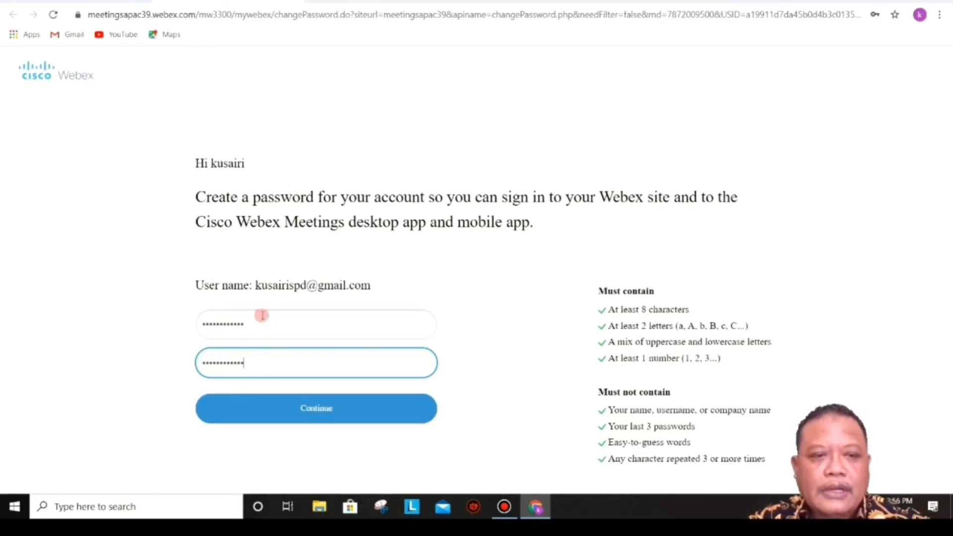
Step: Submit the password, decline Chrome's save-password offer, and open the profile picture change dialog
left_click(312, 409)
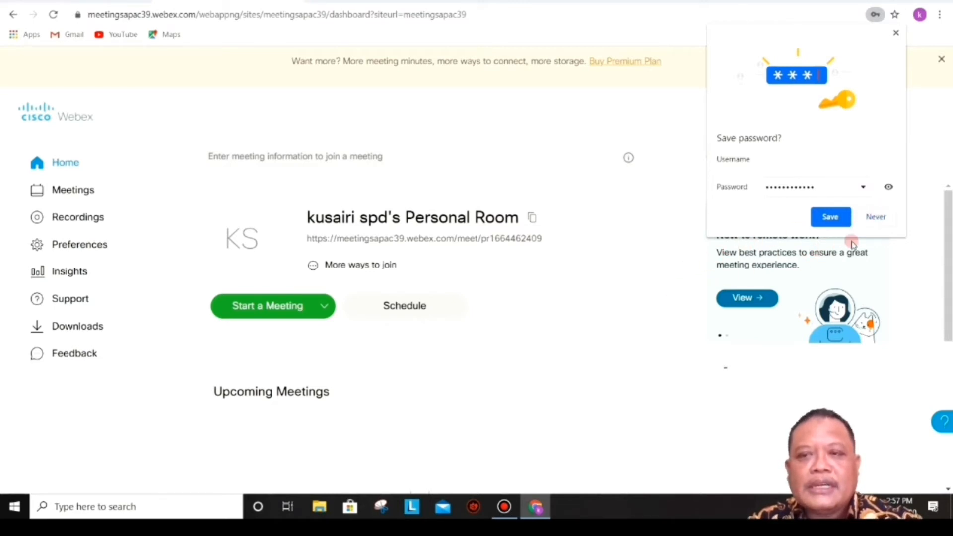
left_click(874, 219)
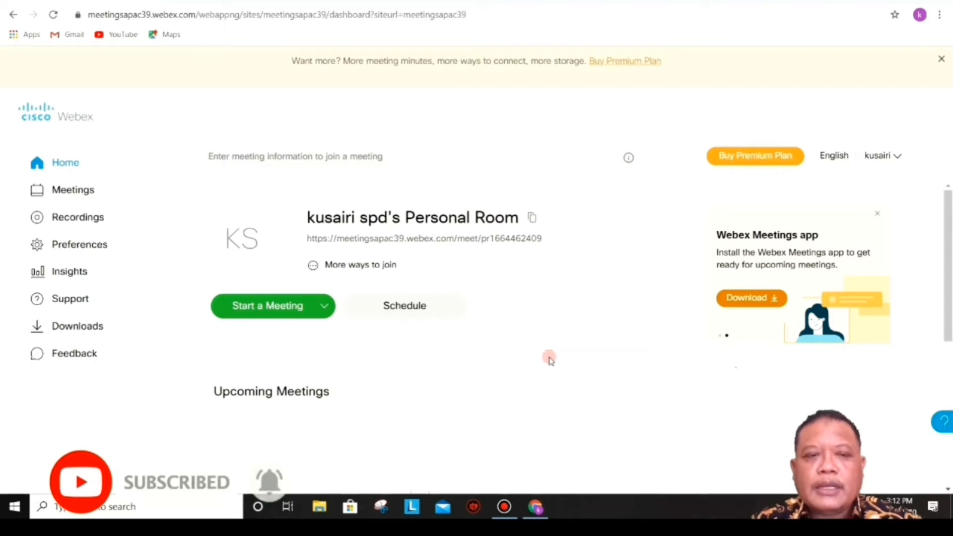
mouse_move(242, 266)
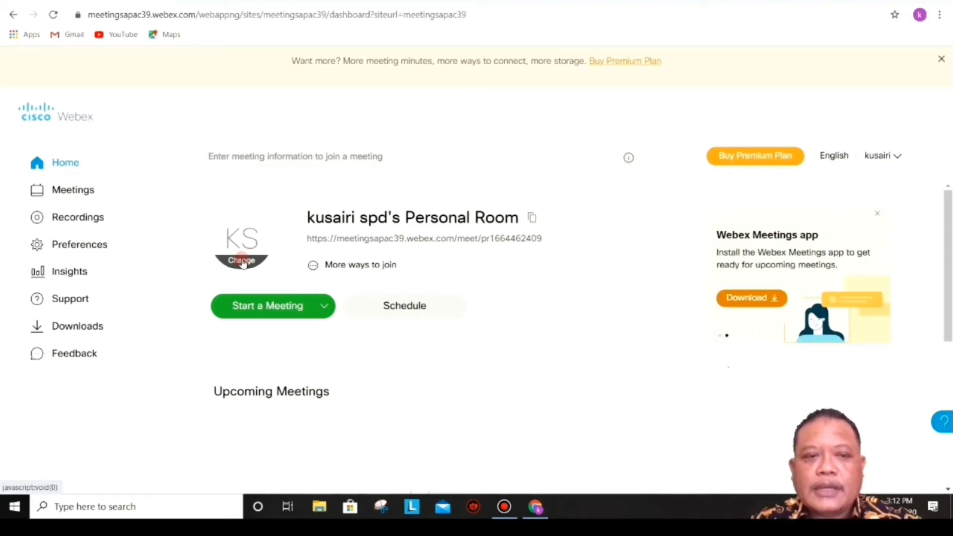
left_click(242, 261)
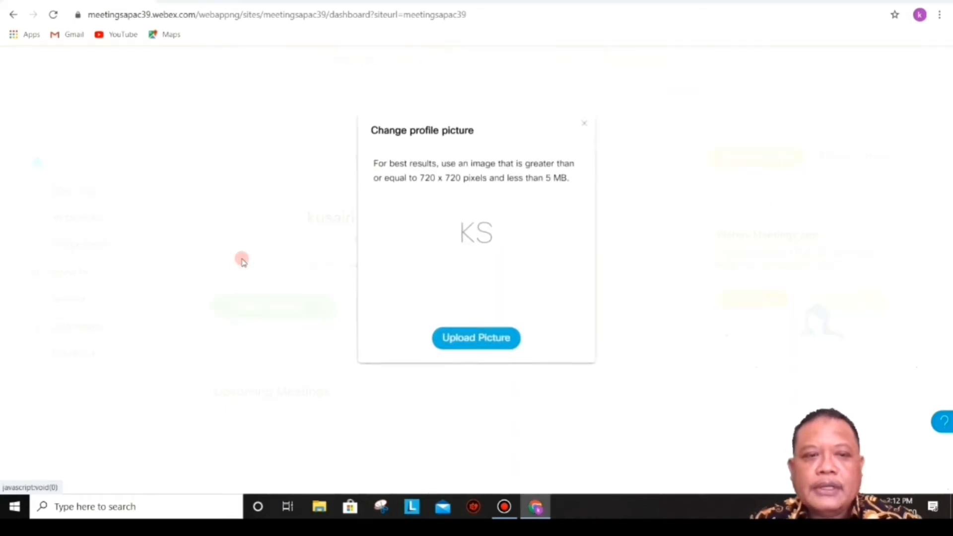
Step: Upload 'foto chus (2)' from Documents > WEBEX and save it as the profile picture
left_click(475, 346)
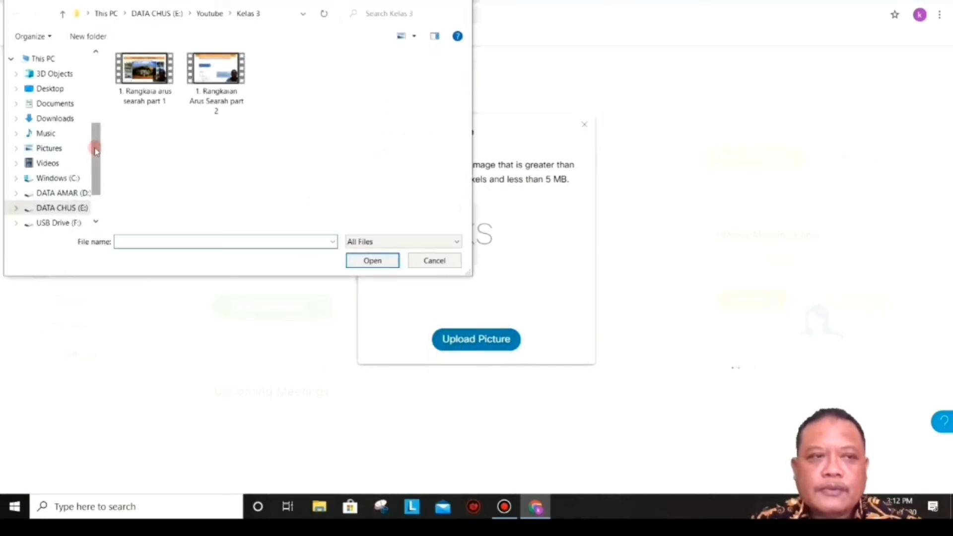
left_click(61, 105)
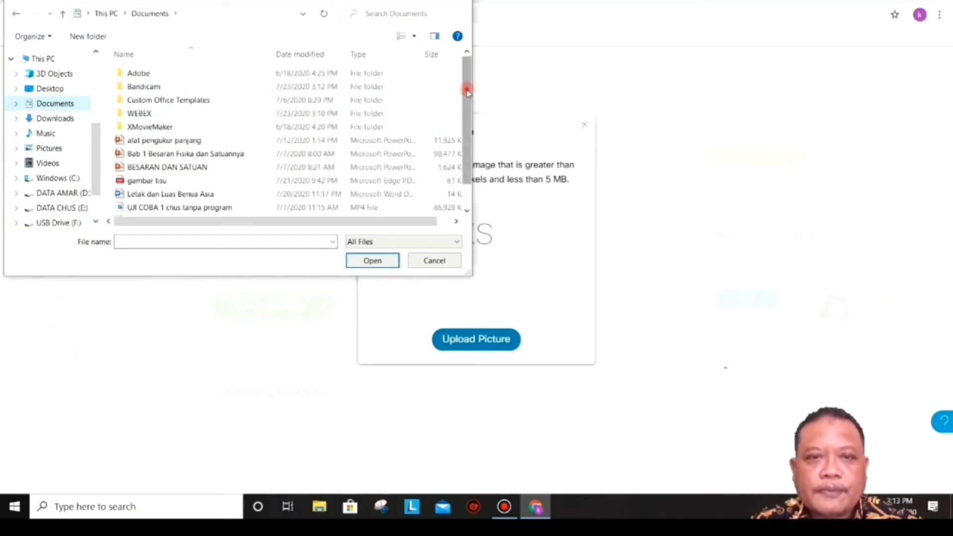
mouse_move(469, 85)
left_mouse_down()
mouse_move(453, 132)
mouse_move(459, 78)
left_mouse_up()
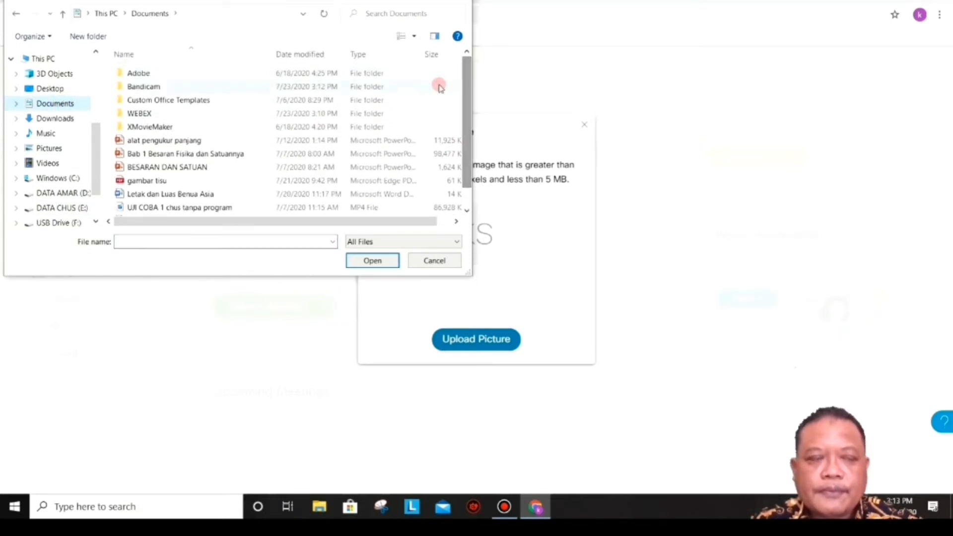
double_click(164, 117)
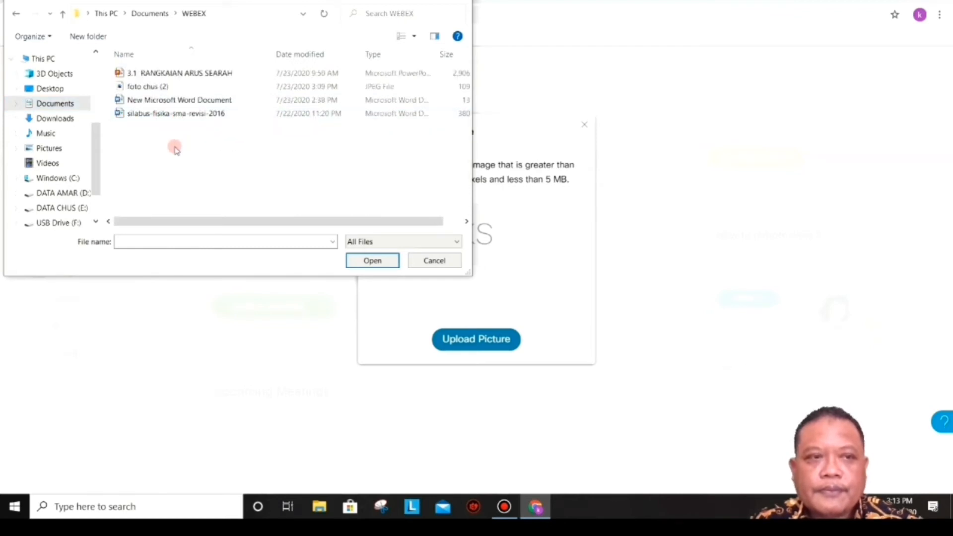
left_click(152, 88)
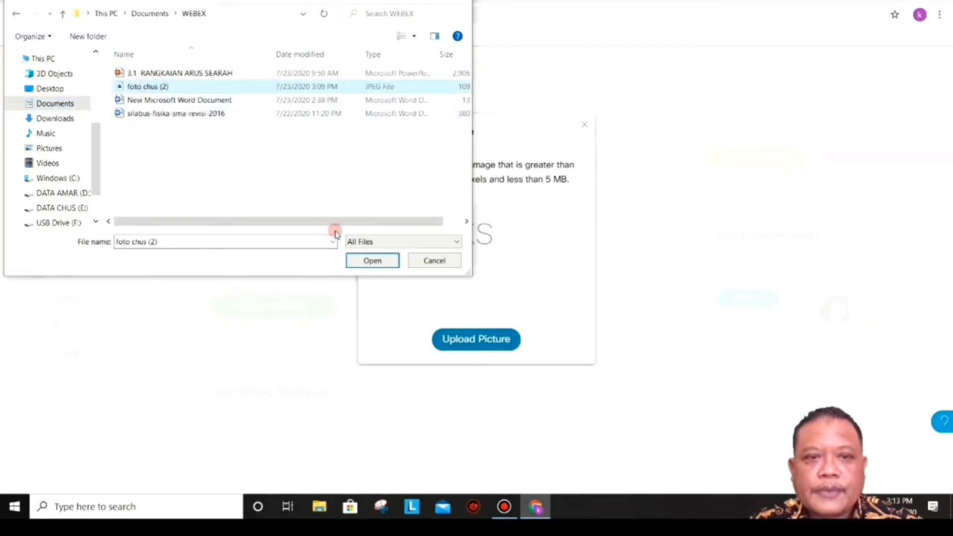
left_click(372, 260)
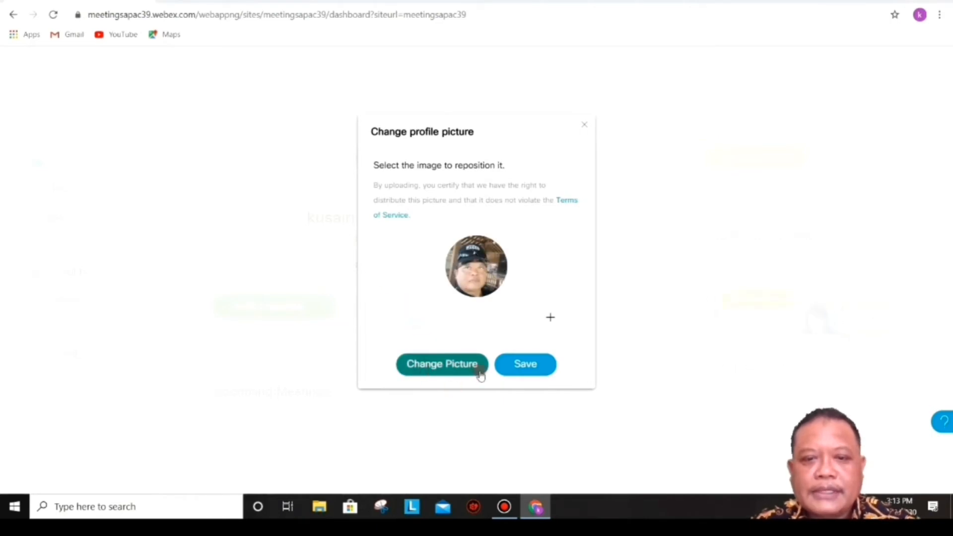
left_click(516, 364)
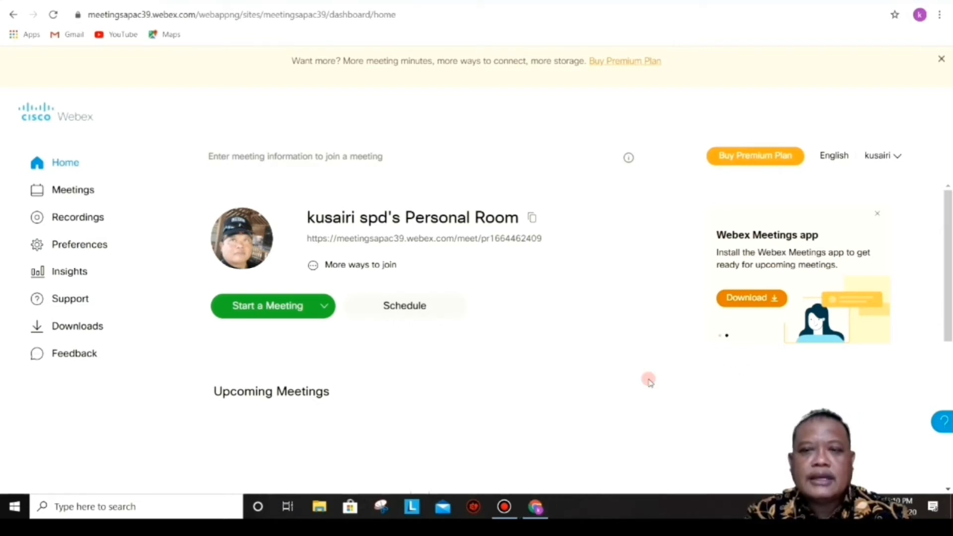
Step: Start scheduling a meeting and enter the topic 'KD3.1 RANGKAIAN ARUS SEARAH'
left_click(408, 306)
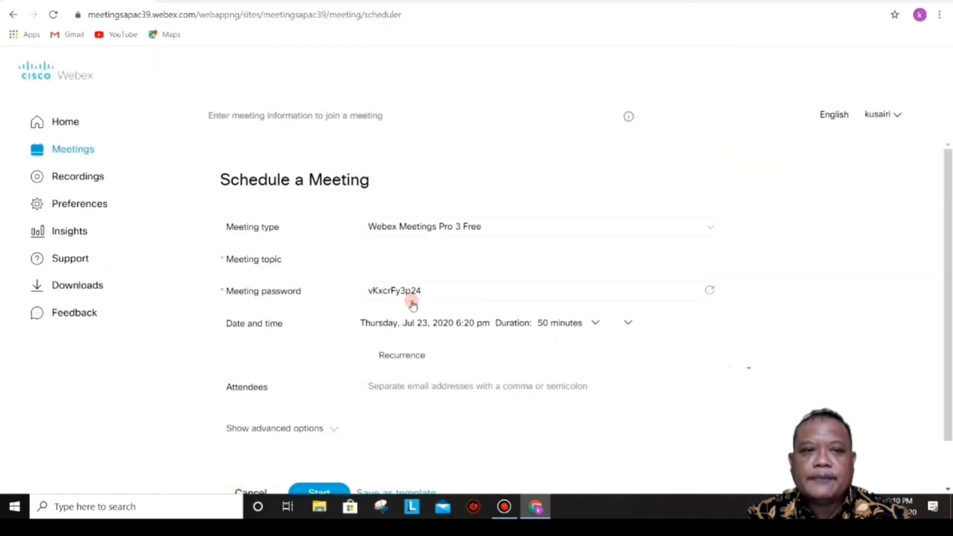
left_click(421, 299)
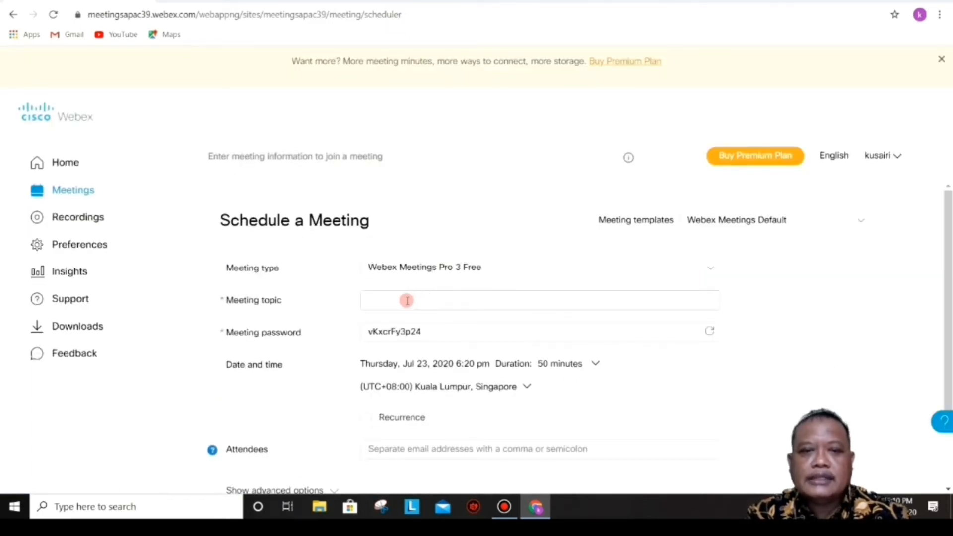
left_click(377, 300)
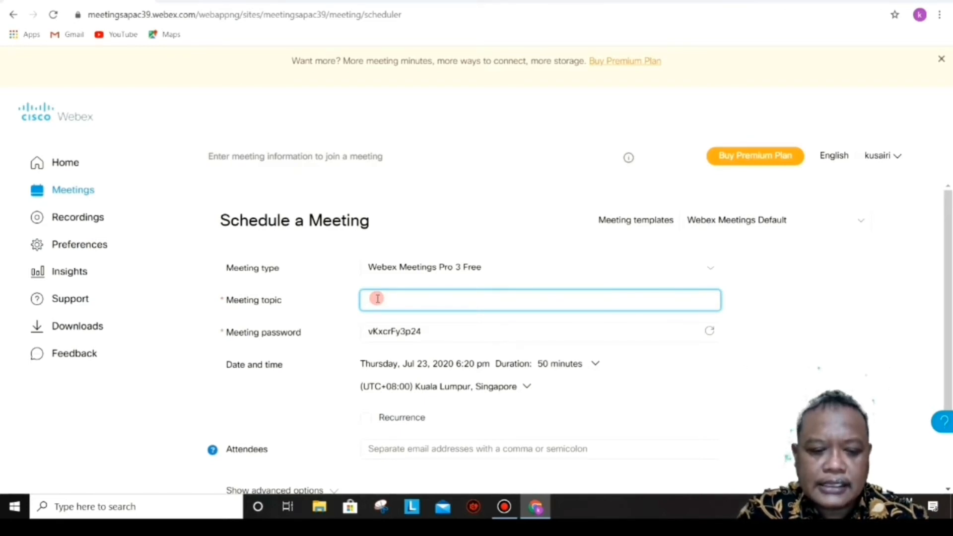
type("KO")
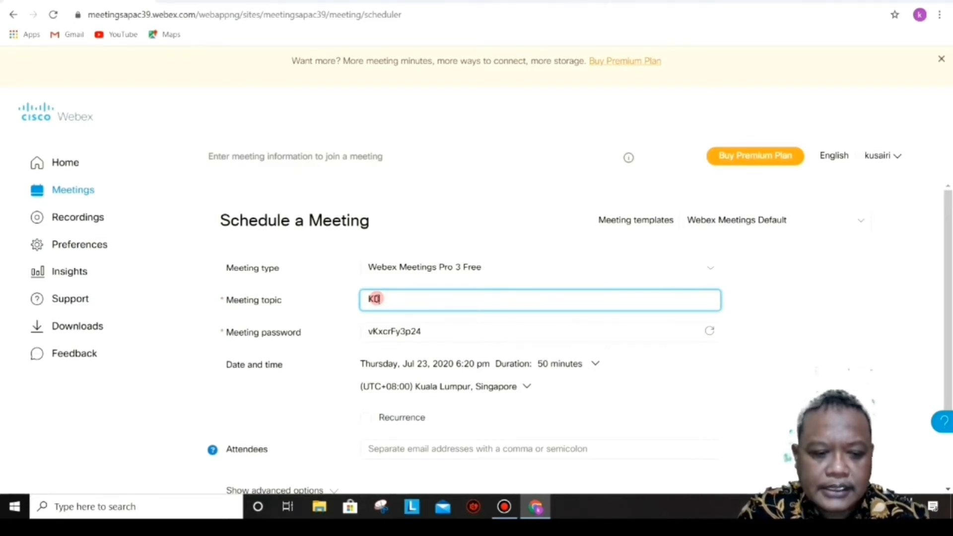
type("3")
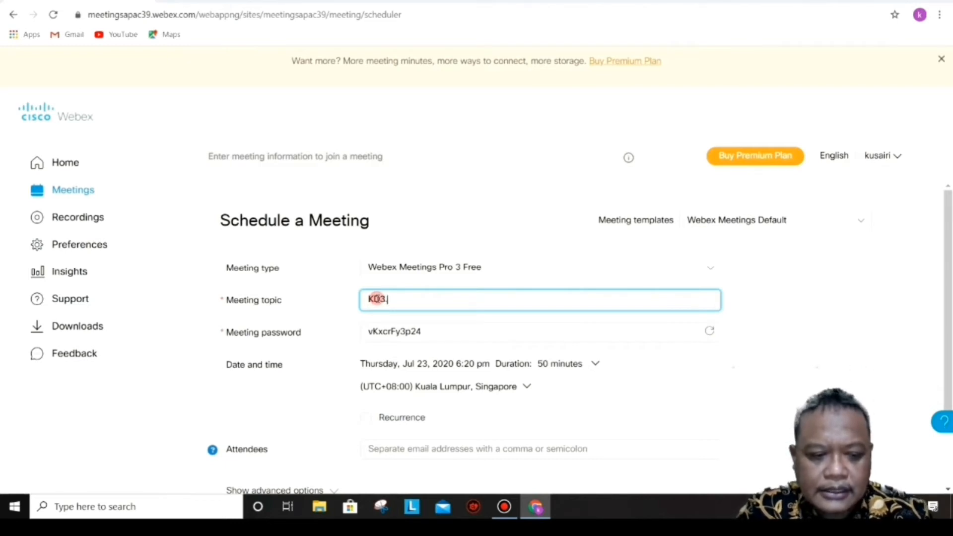
type(".1")
key("ctrl+a")
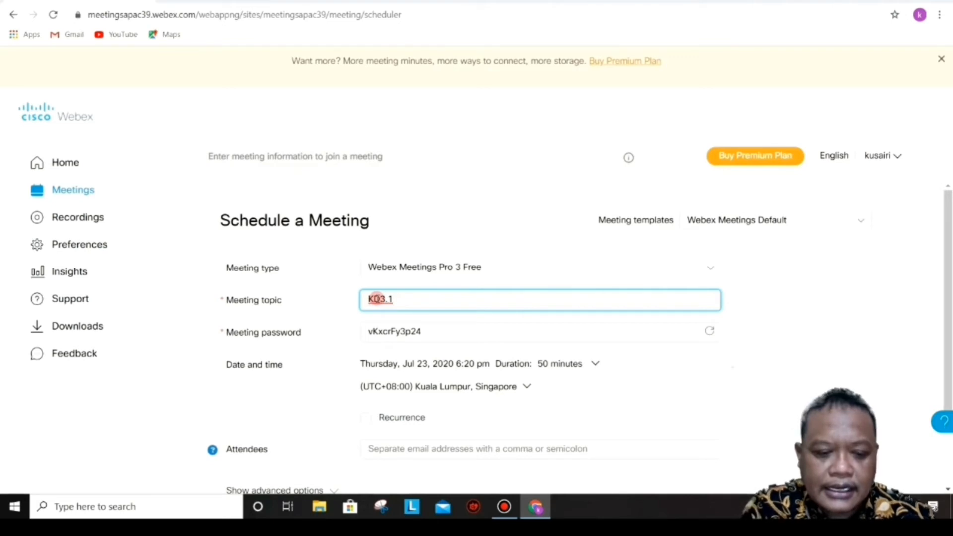
type("RANG")
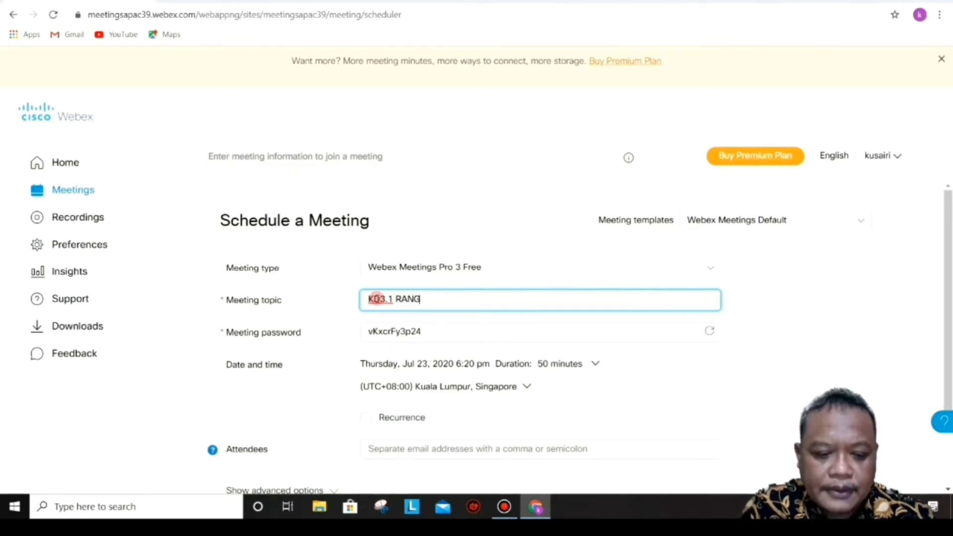
type("KAIAN ")
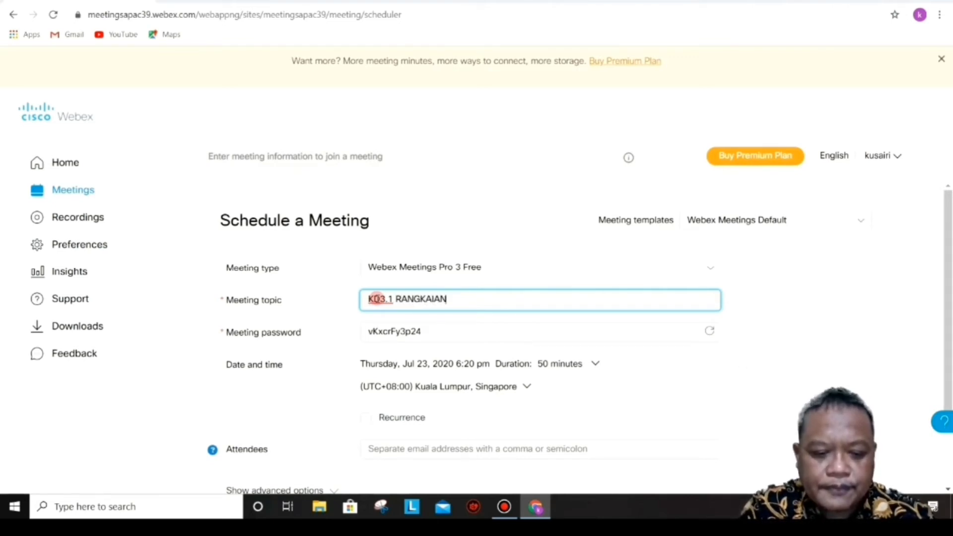
type("ARUS")
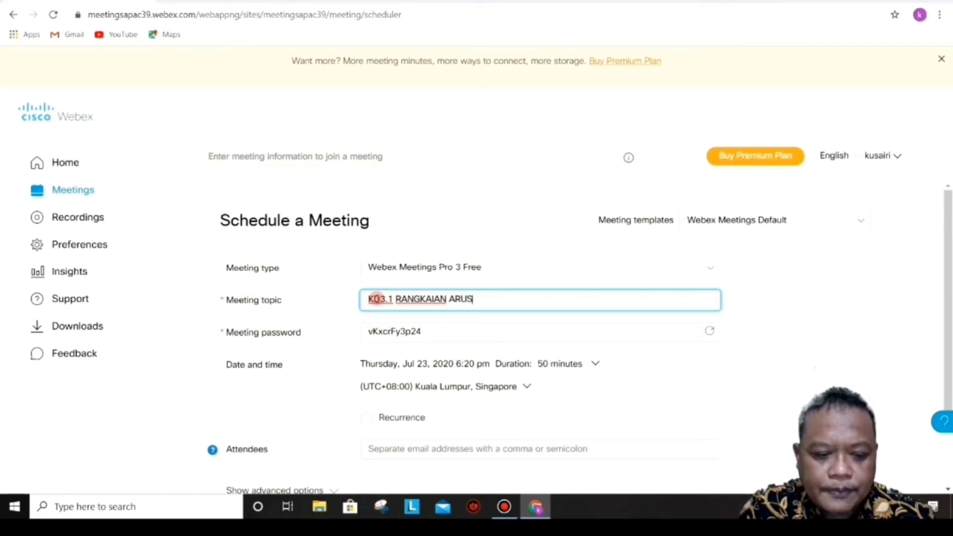
type(" SEARA")
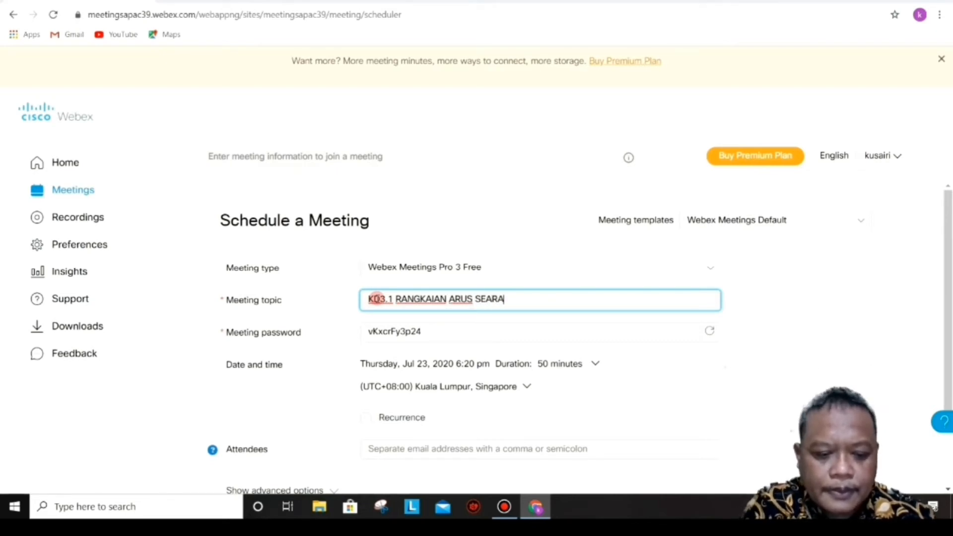
type("H")
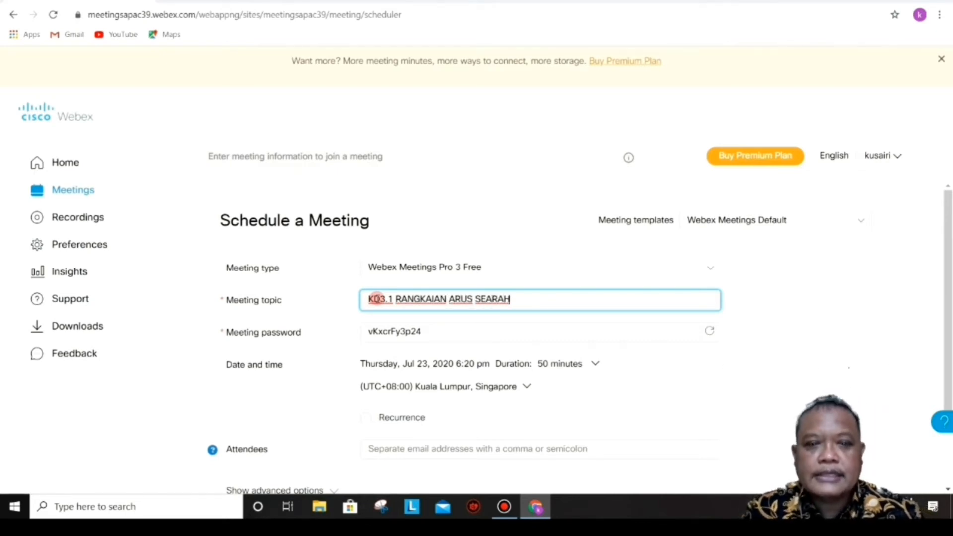
Step: Replace the auto-generated meeting password with a new numeric password
left_click(428, 332)
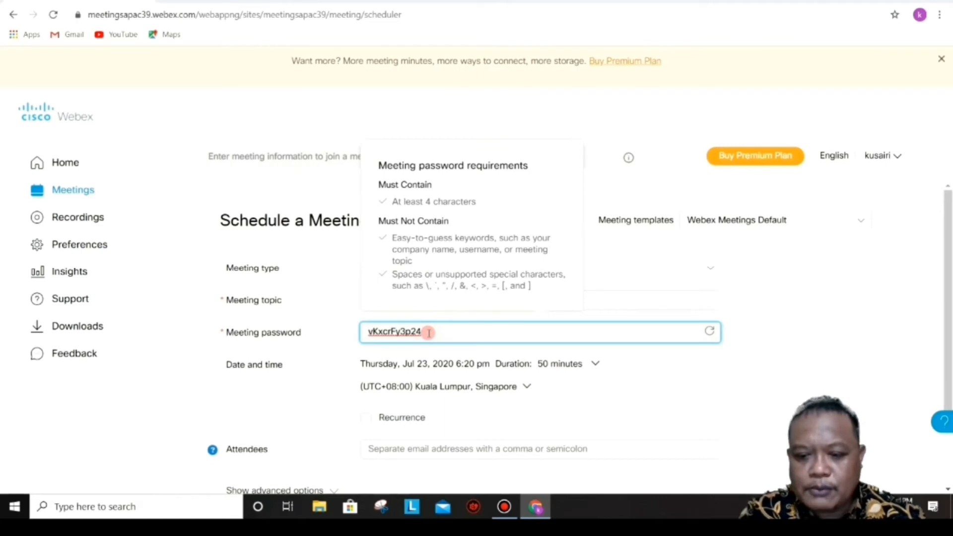
key("BackSpace")
key("BackSpace")
key("BackSpace")
key("BackSpace")
key("BackSpace")
key("BackSpace")
key("BackSpace")
key("BackSpace")
key("BackSpace")
key("BackSpace")
key("BackSpace")
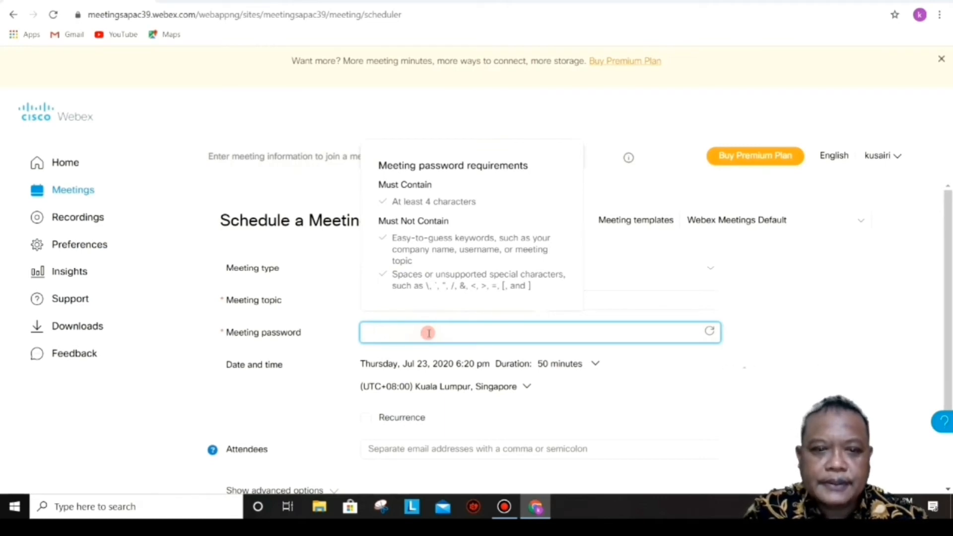
type("123")
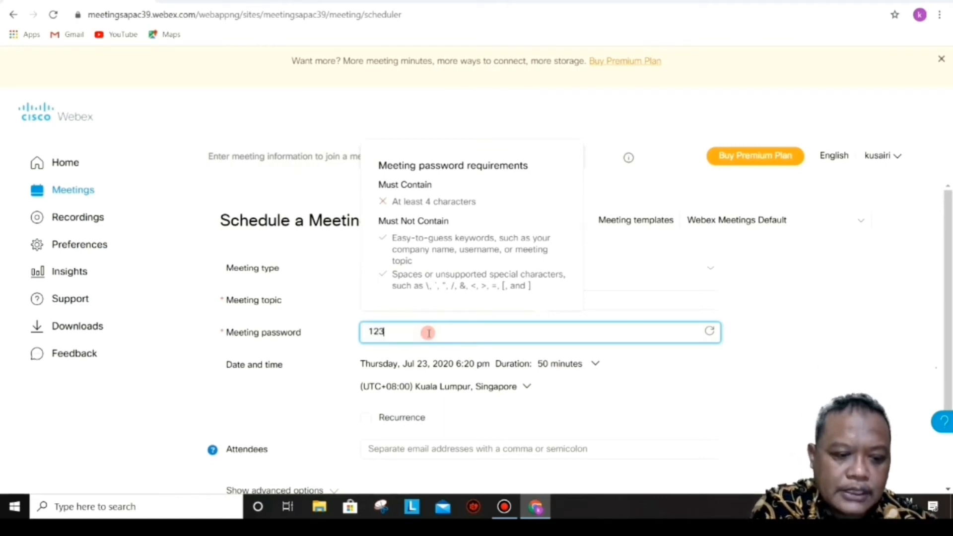
type("45")
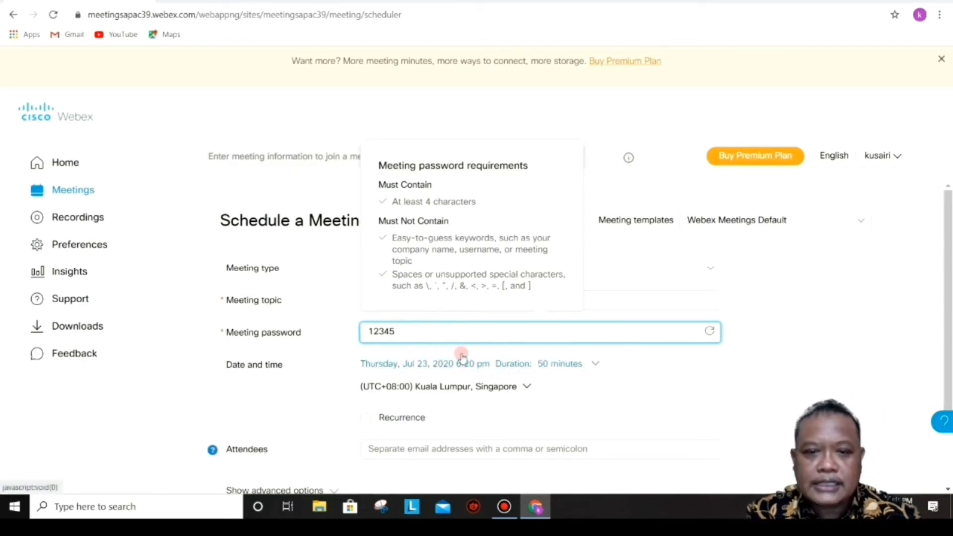
Step: Move the meeting to Friday, Jul 24, 2020, starting at 3:00 pm
left_click(422, 365)
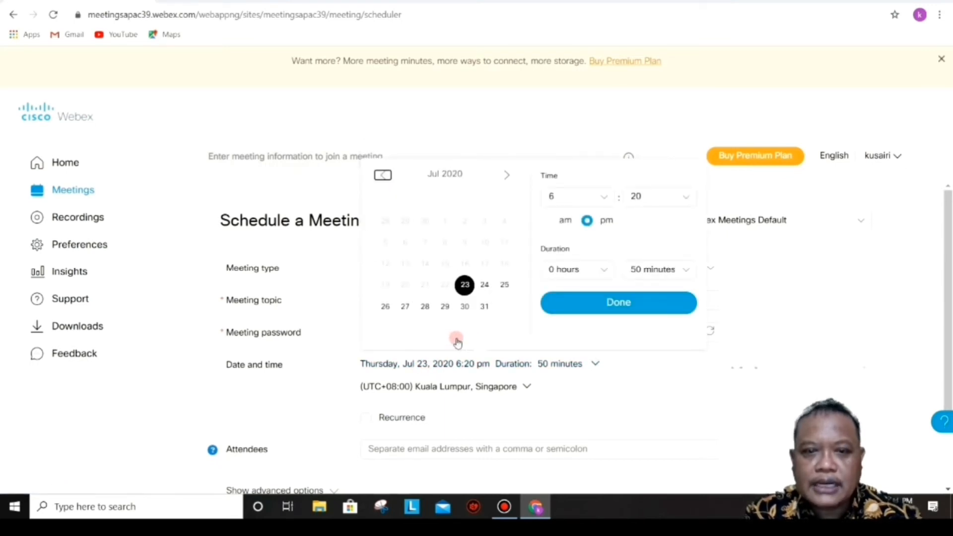
left_click(484, 286)
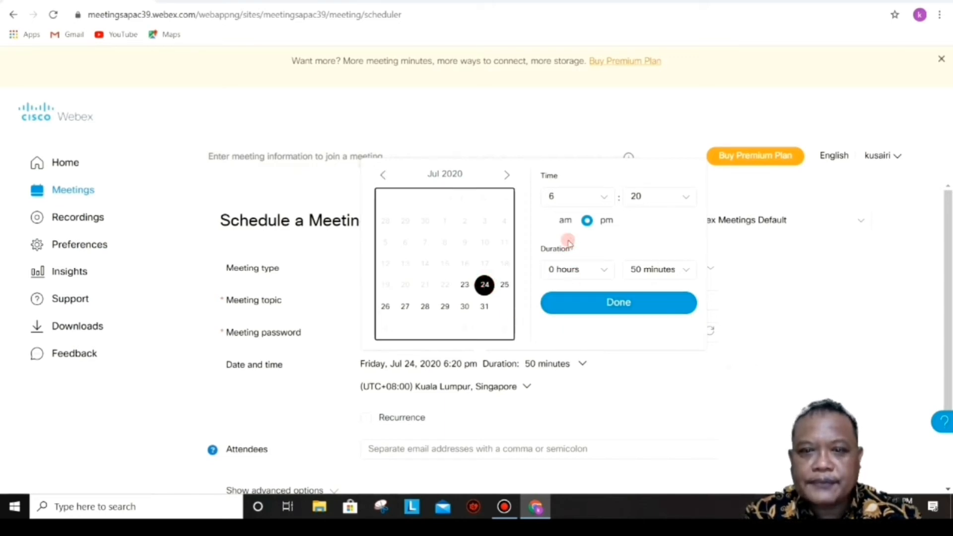
left_click(602, 198)
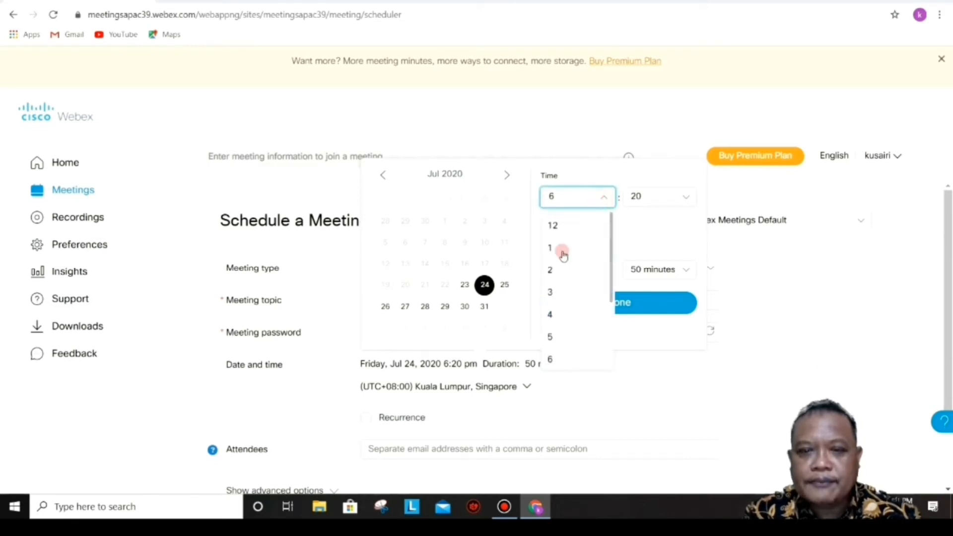
left_click(553, 292)
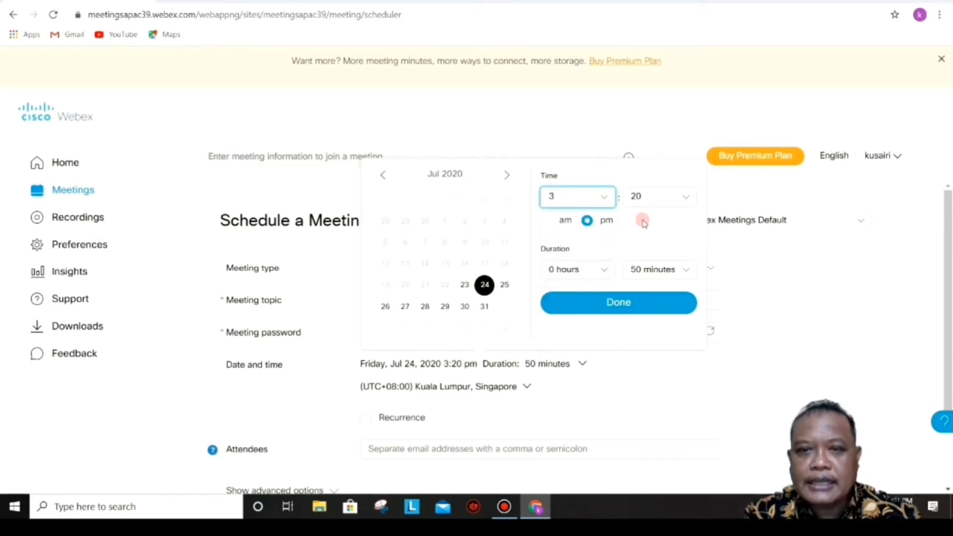
left_click(690, 198)
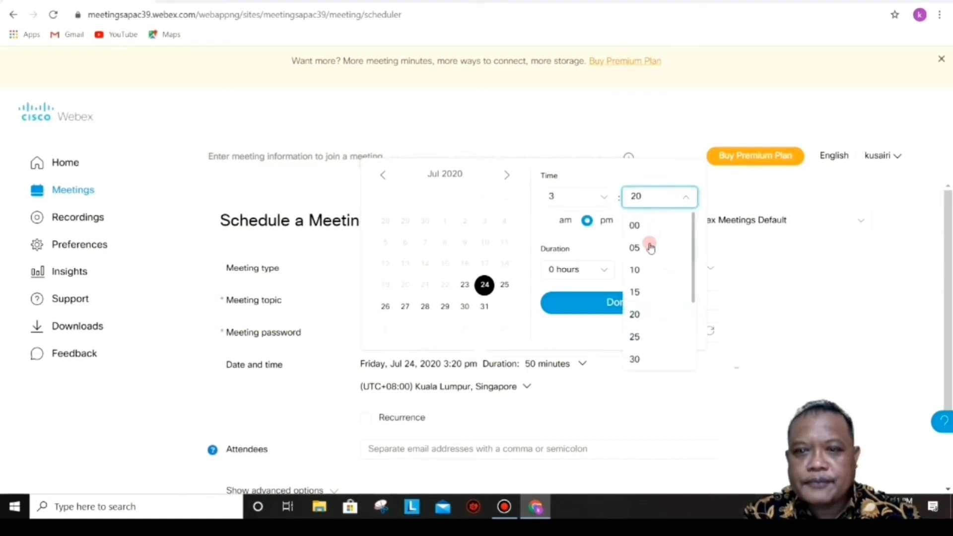
left_click(635, 227)
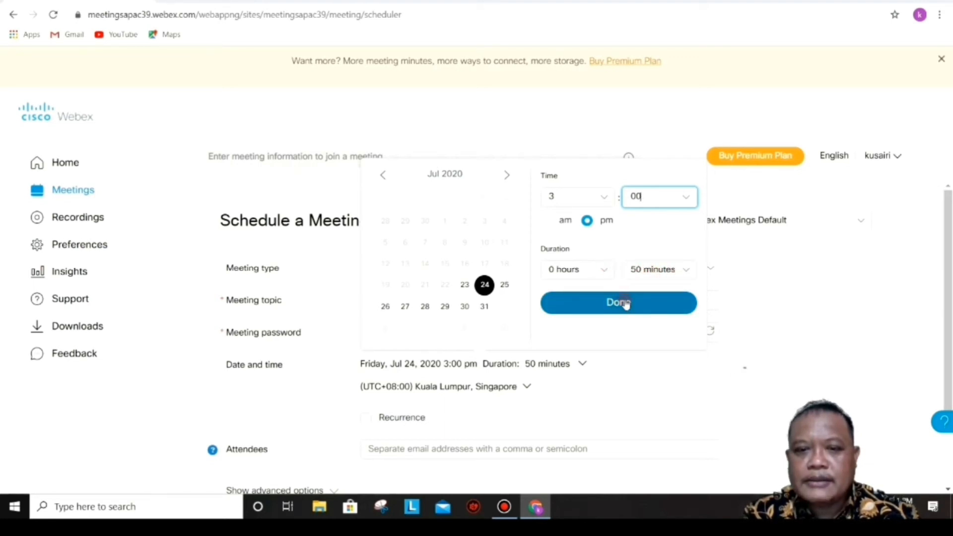
left_click_drag(948, 243, 948, 309)
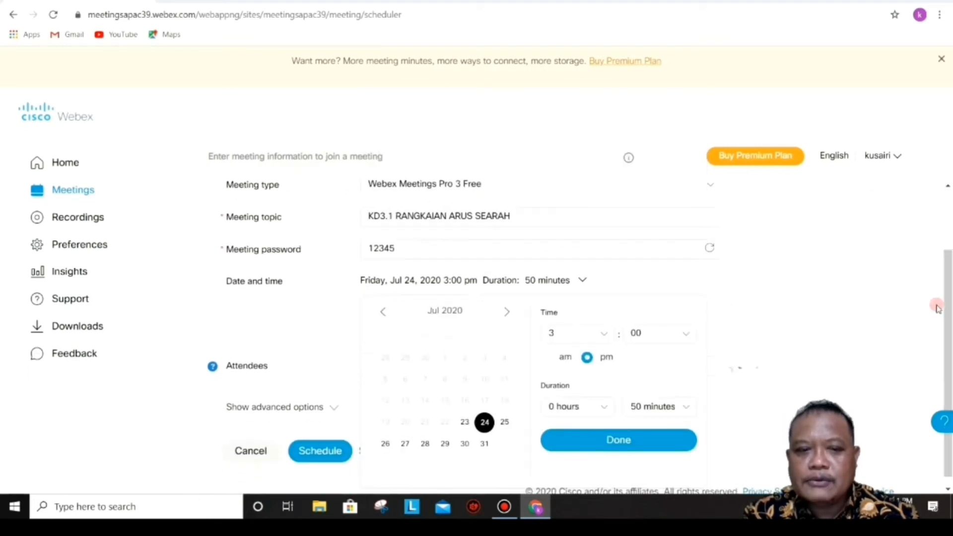
left_click(609, 441)
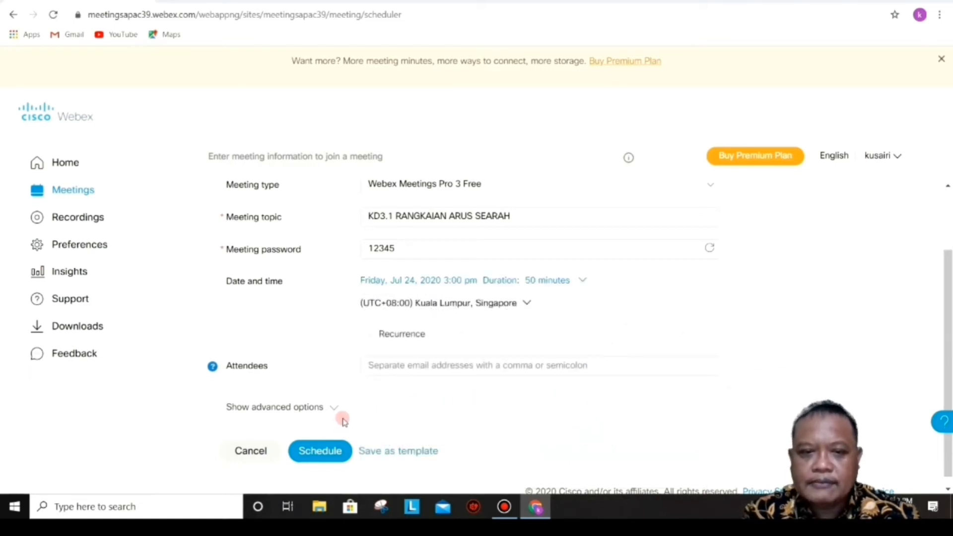
Step: Schedule 'KD3.1 RANGKAIAN ARUS SEARAH' for Friday, Jul 24, 2020, 3:00–3:50 PM and review its details page
left_click(320, 452)
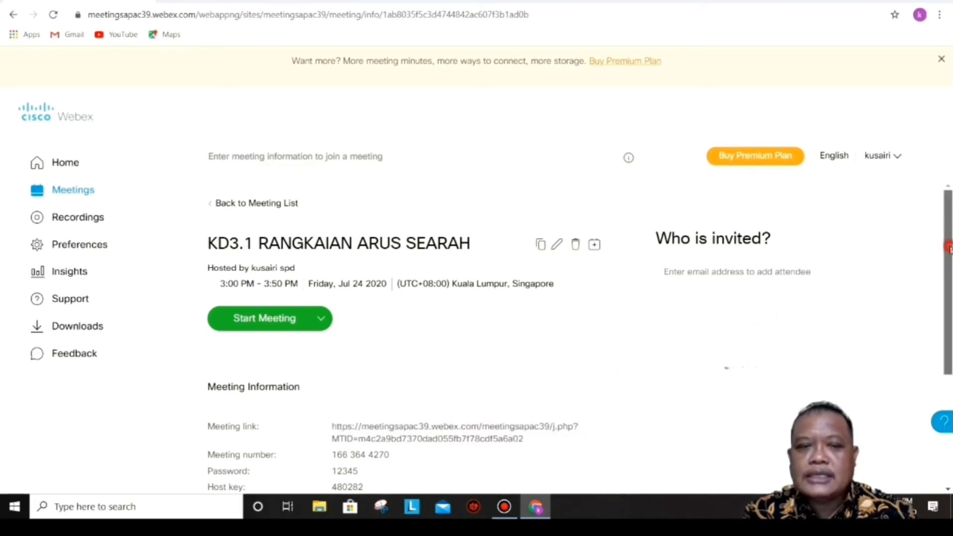
left_click_drag(948, 247, 948, 265)
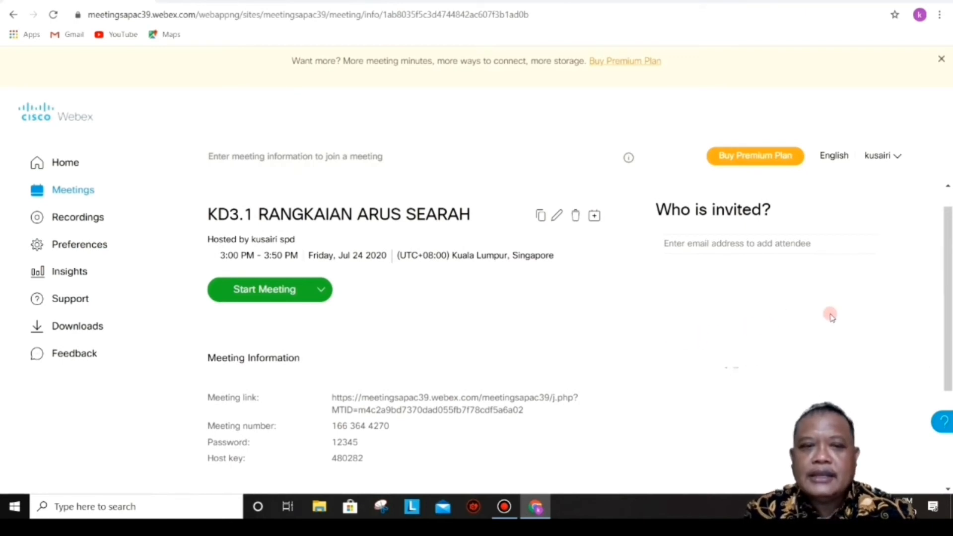
left_click_drag(948, 266, 948, 273)
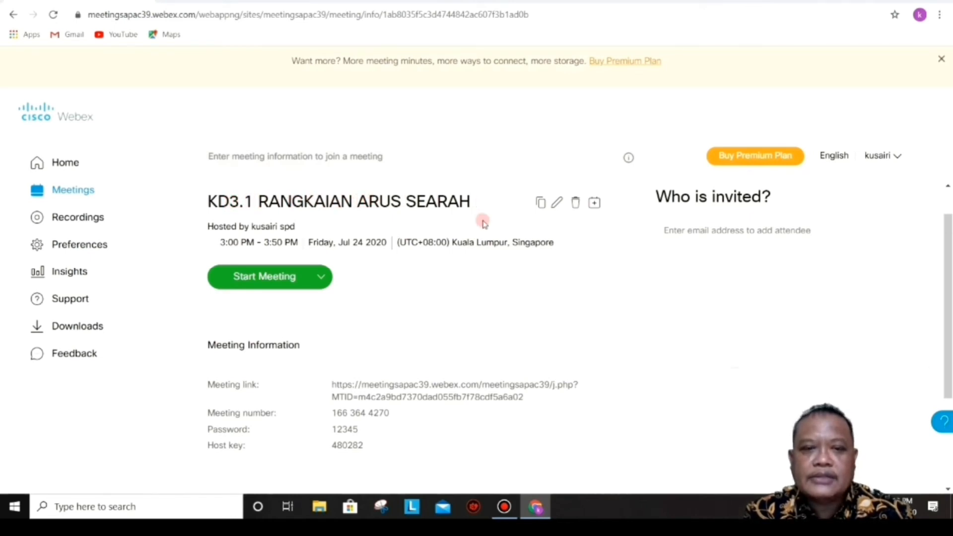
Step: Select the full meeting link under Meeting Information, then clear the selection
triple_click(330, 376)
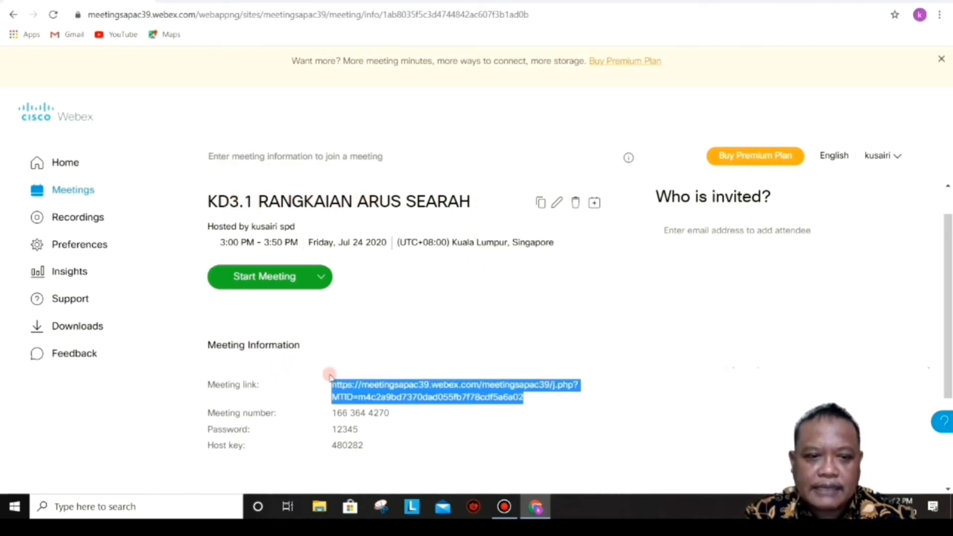
left_click_drag(283, 364, 489, 399)
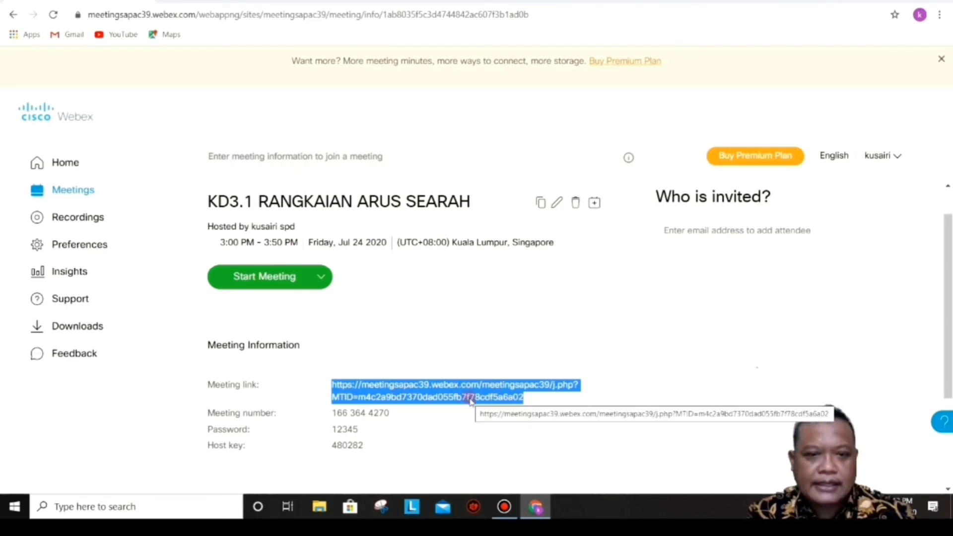
left_click_drag(439, 366, 486, 396)
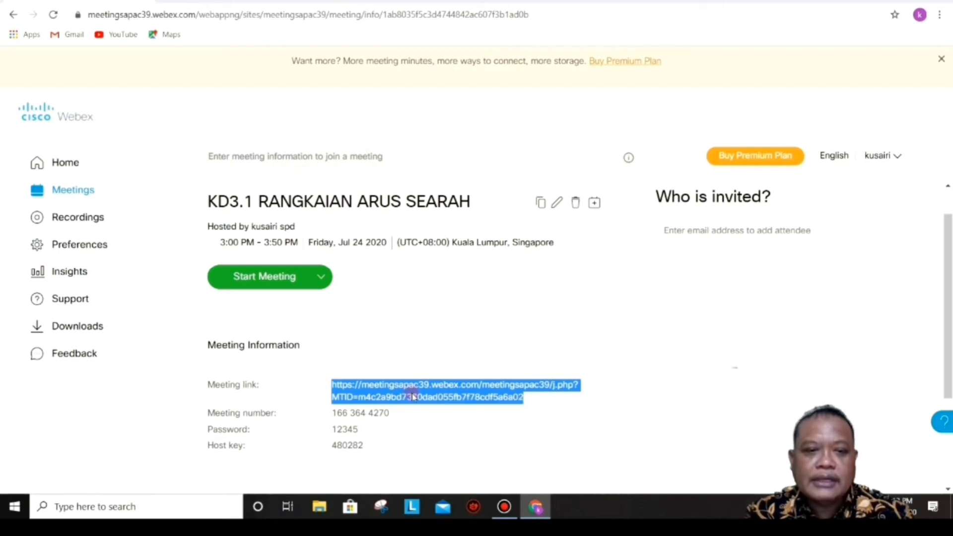
left_click(292, 324)
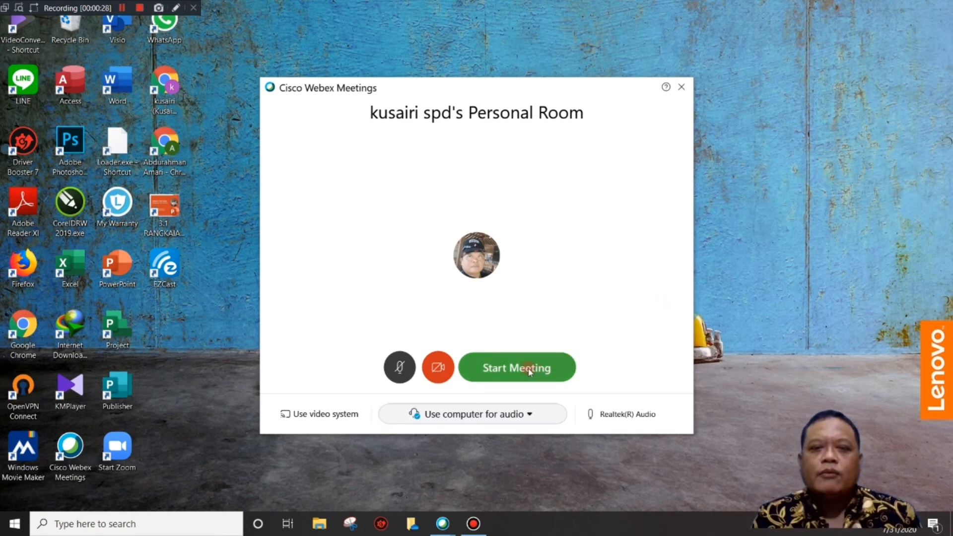
Step: Start the meeting from the personal room window with only the host present
left_click(511, 370)
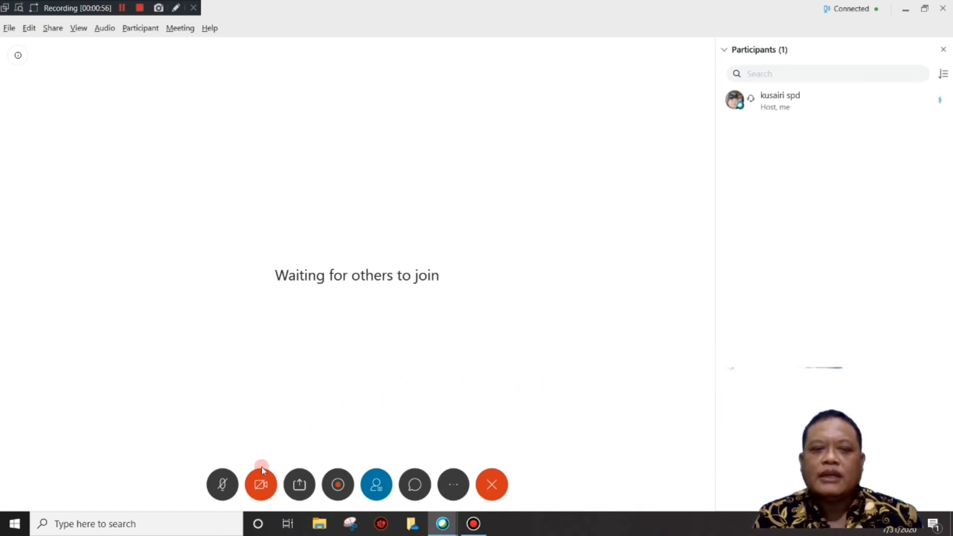
Step: Share Screen 1 with the meeting and open the Rangkaian Arus Searah PowerPoint file from the desktop
left_click(298, 486)
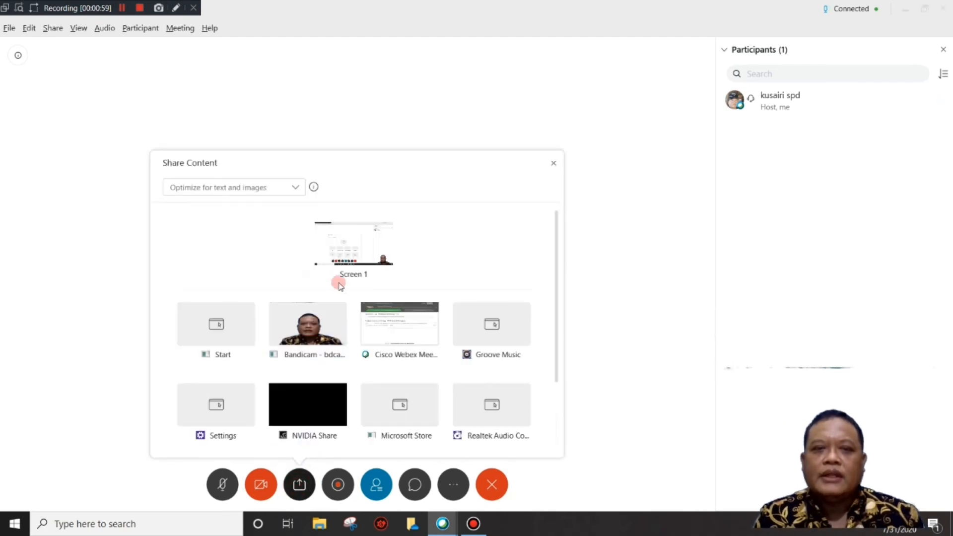
left_click(356, 247)
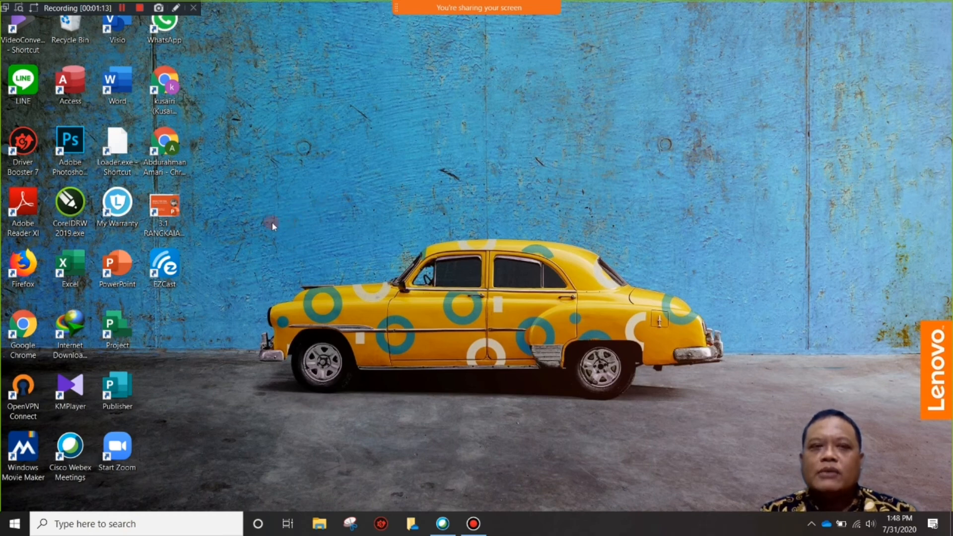
double_click(179, 217)
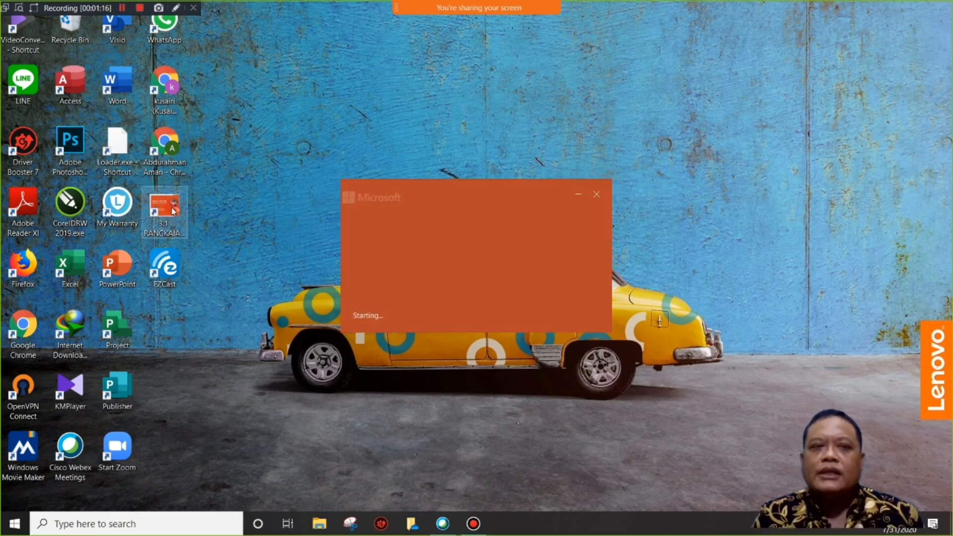